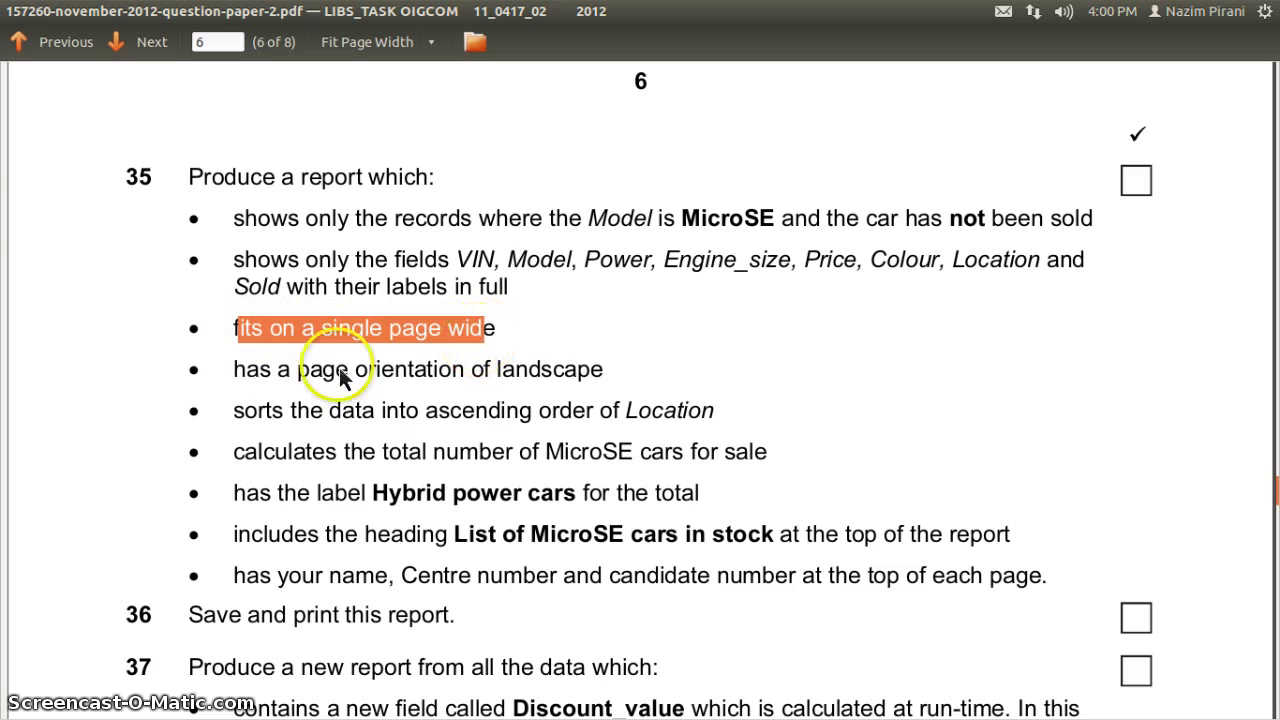
Highlight the landscape orientation requirement in question 35 of the exam paper and switch to the 2012.odb database in LibreOffice Base.
drag(233, 369, 598, 381)
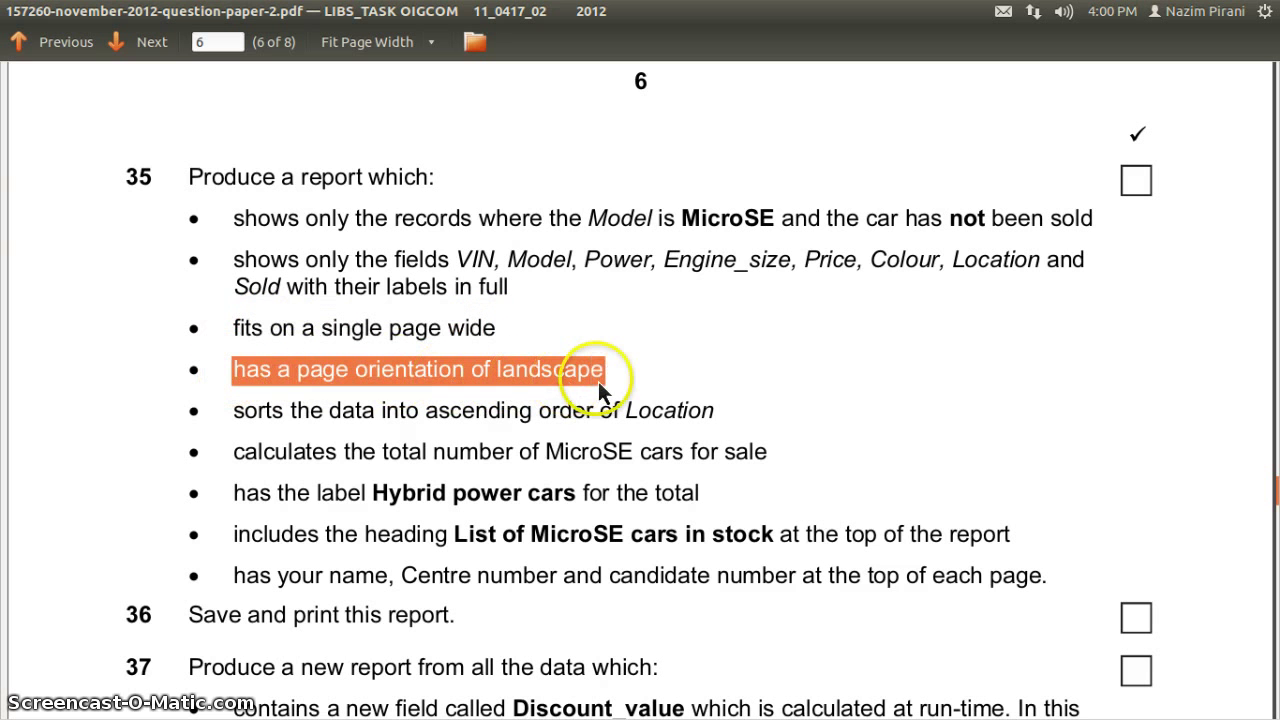
click(238, 426)
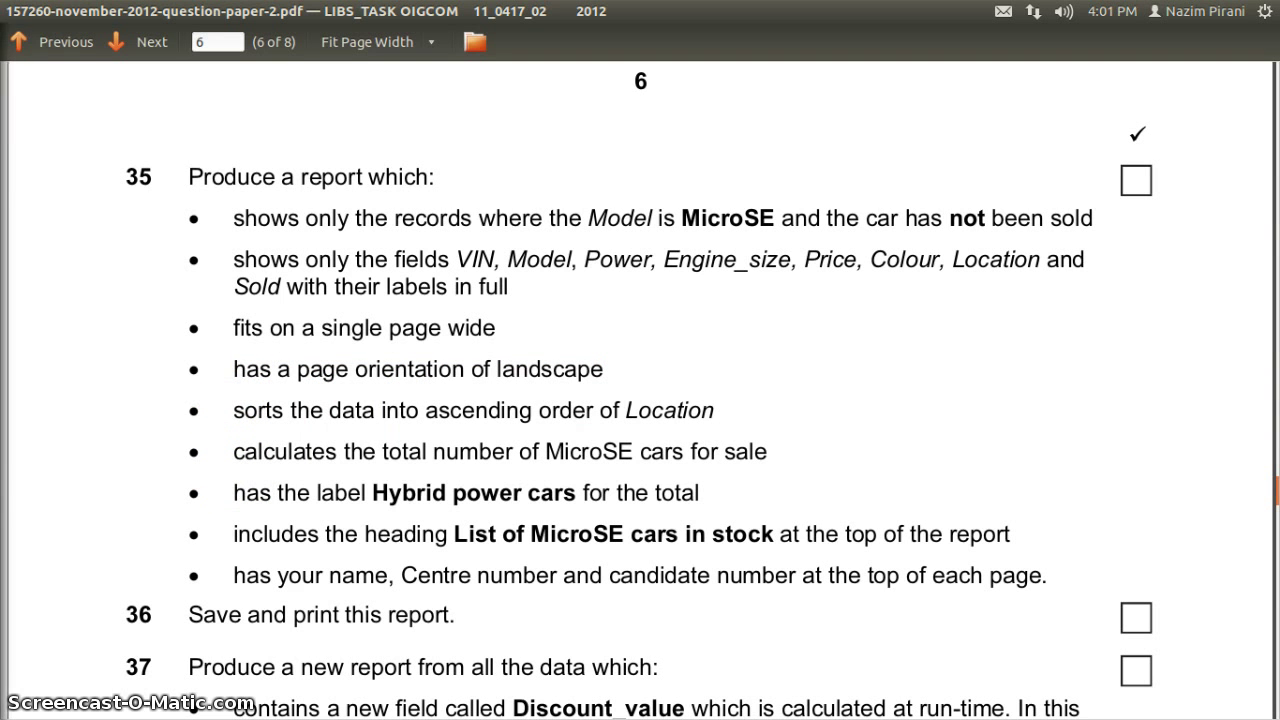
click(26, 381)
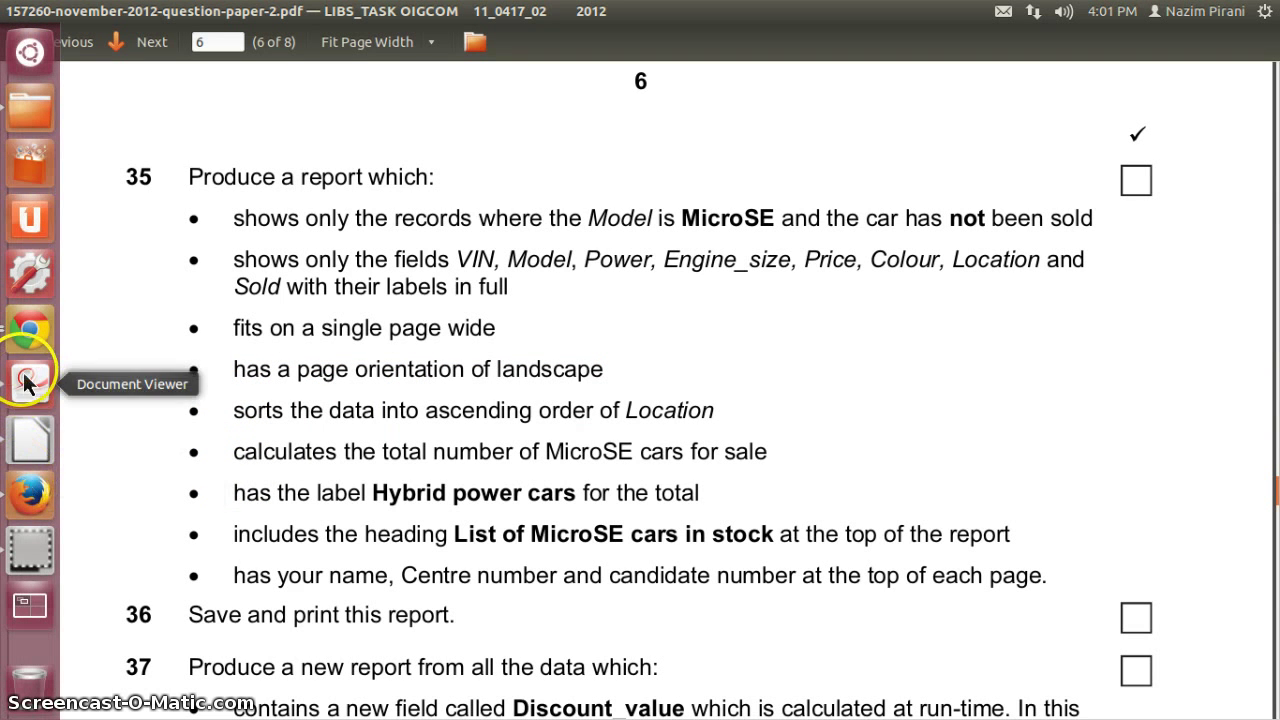
click(29, 437)
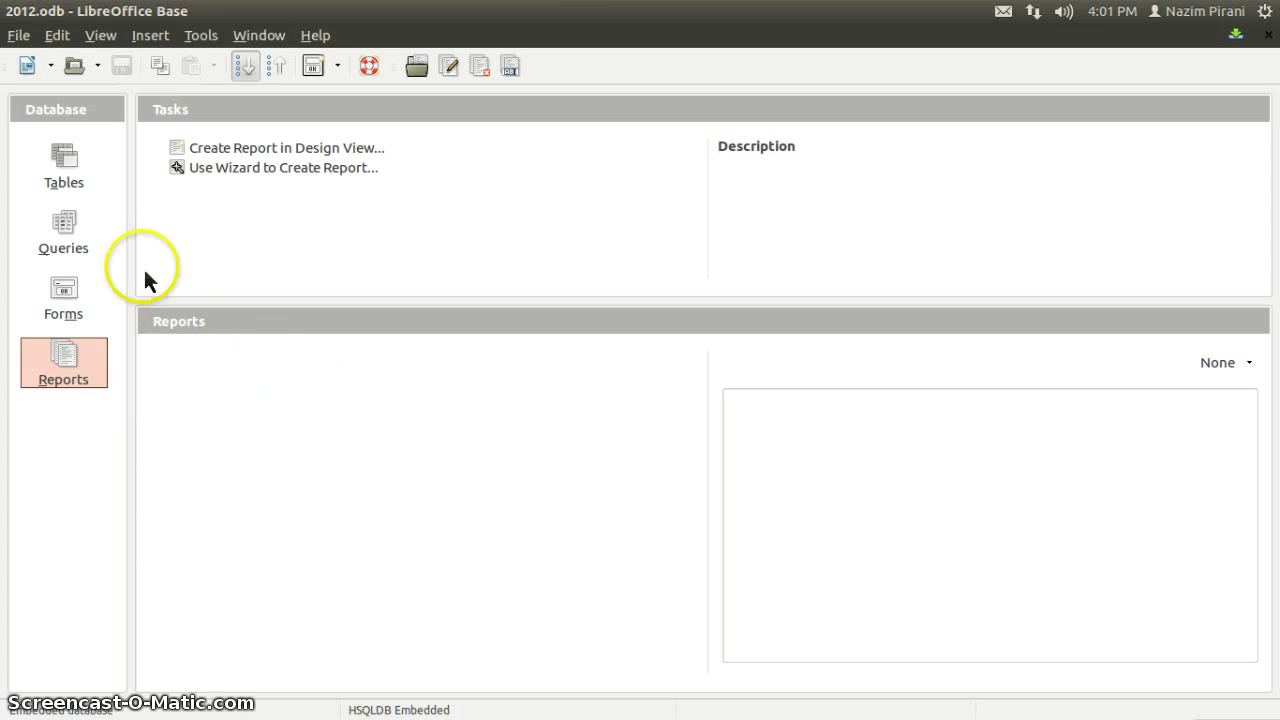
Start the Report Wizard based on query Q35 and add all its available fields to the report.
click(63, 225)
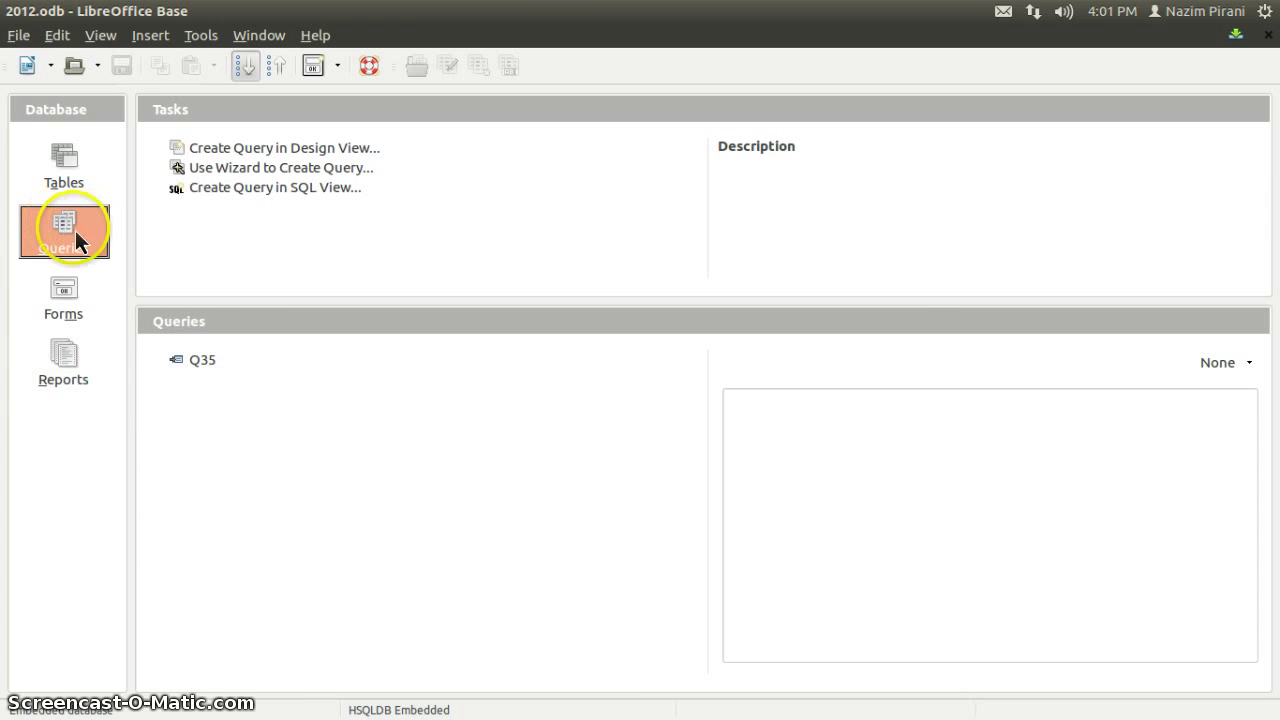
click(206, 361)
click(60, 364)
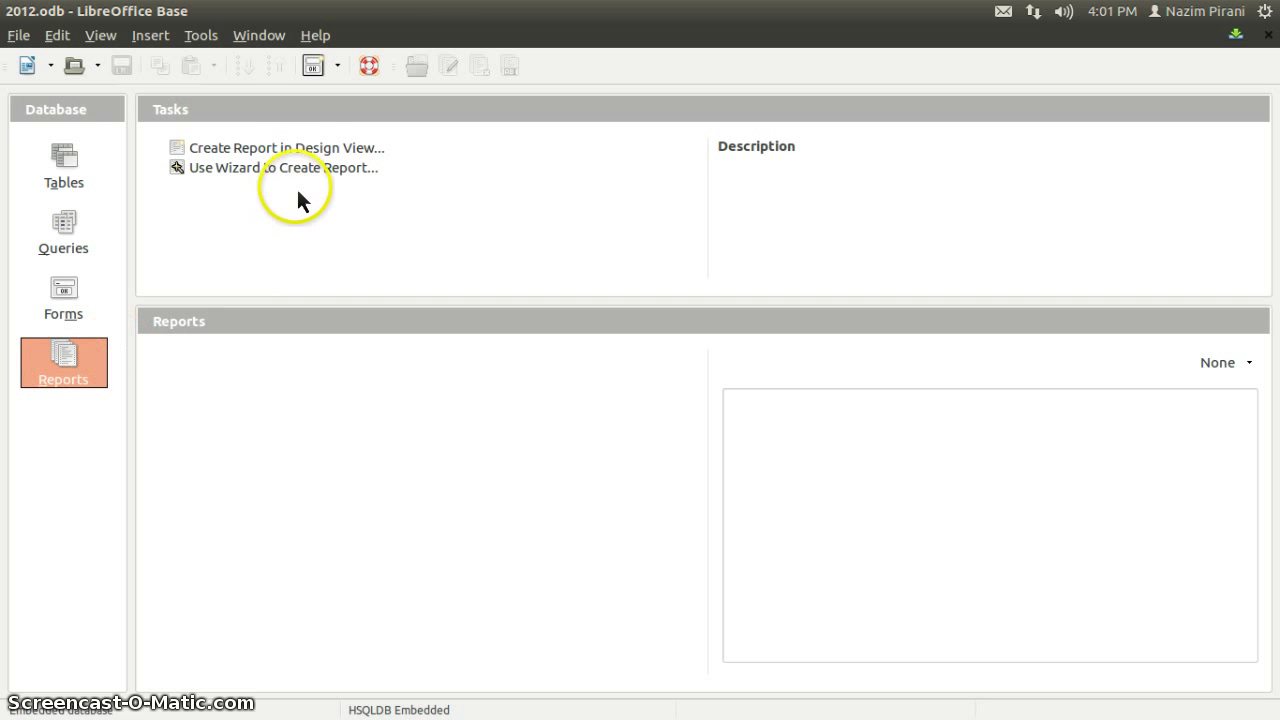
click(278, 168)
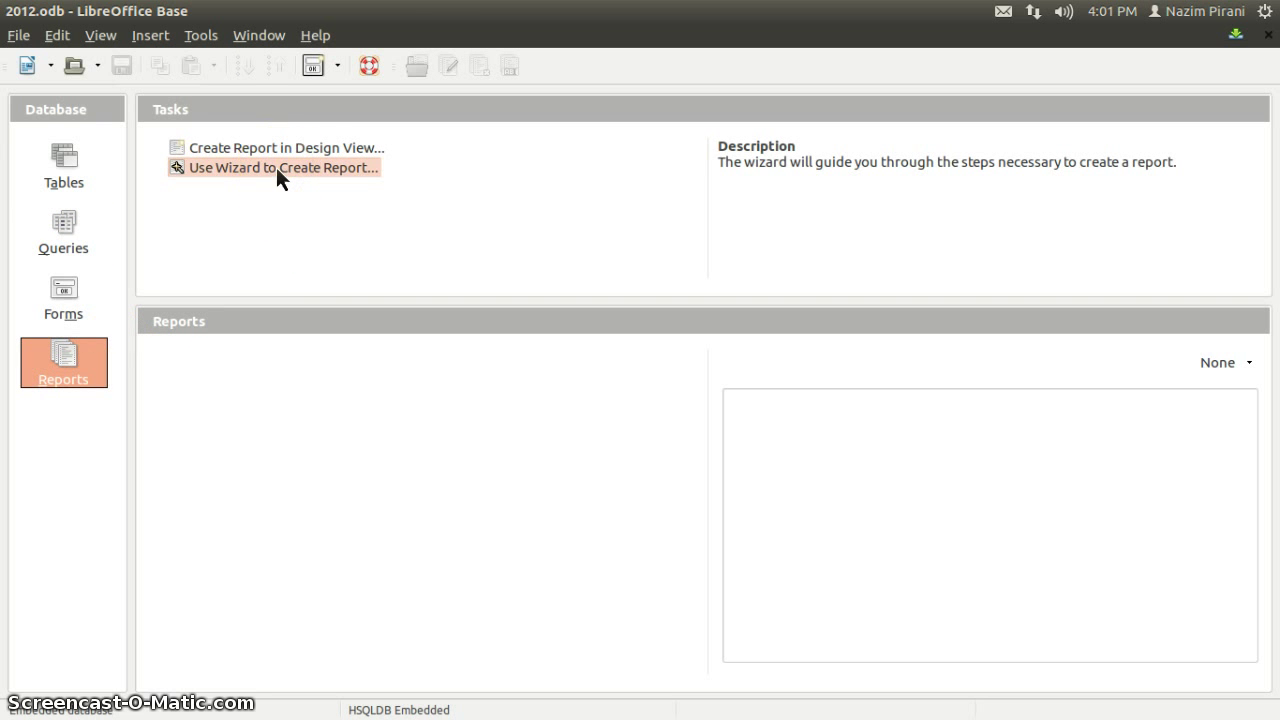
click(276, 167)
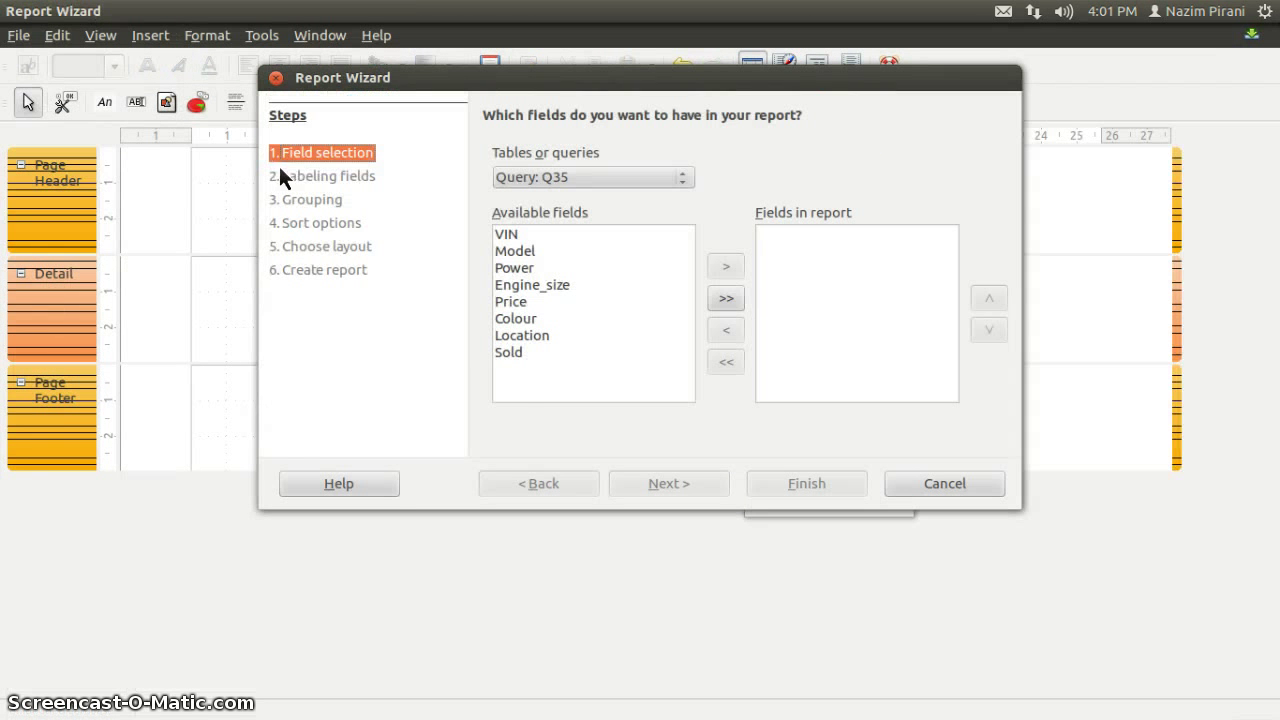
click(726, 298)
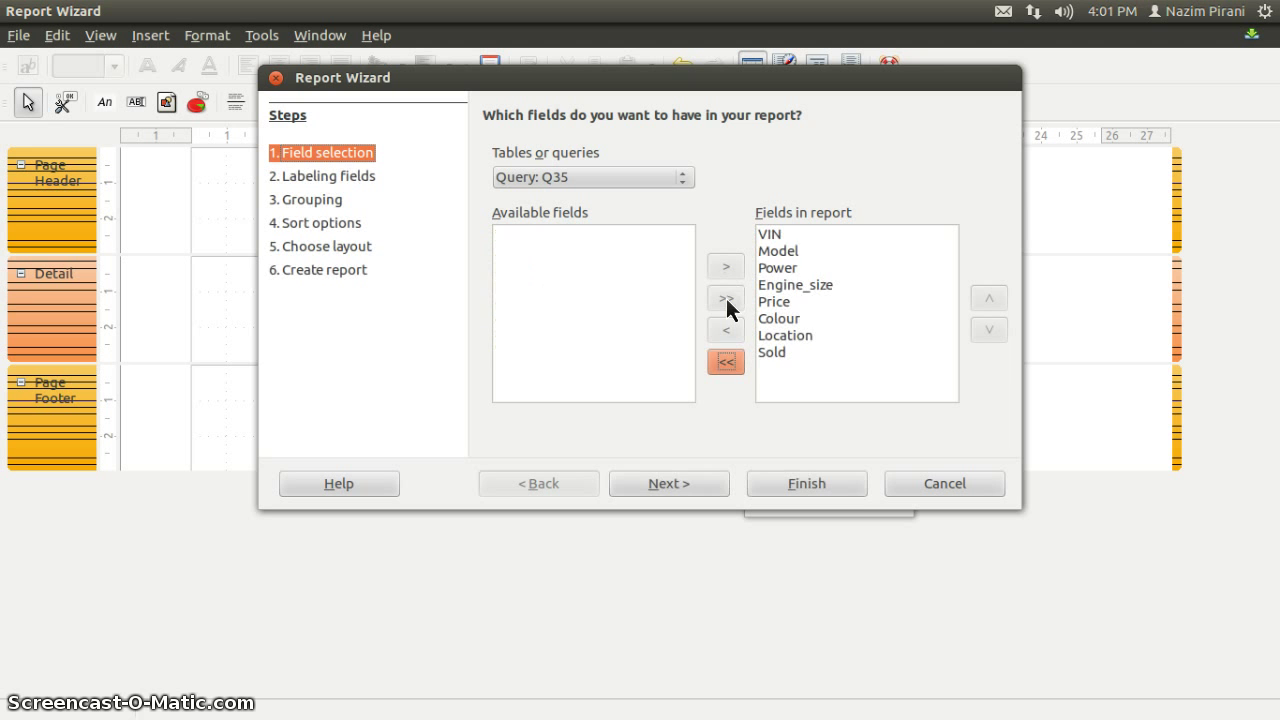
Keep the default labels, grouping, sorting and layout, and finish the dynamic report titled Q35 with the option to modify its layout.
click(665, 484)
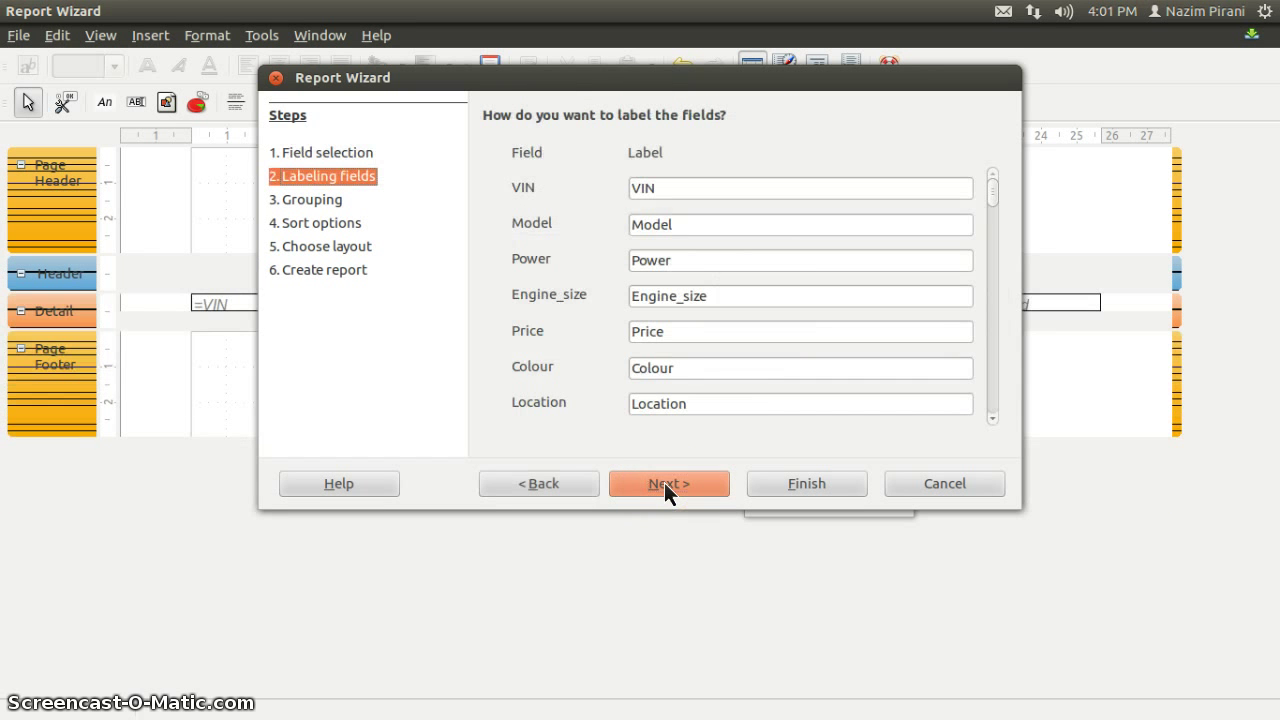
click(664, 483)
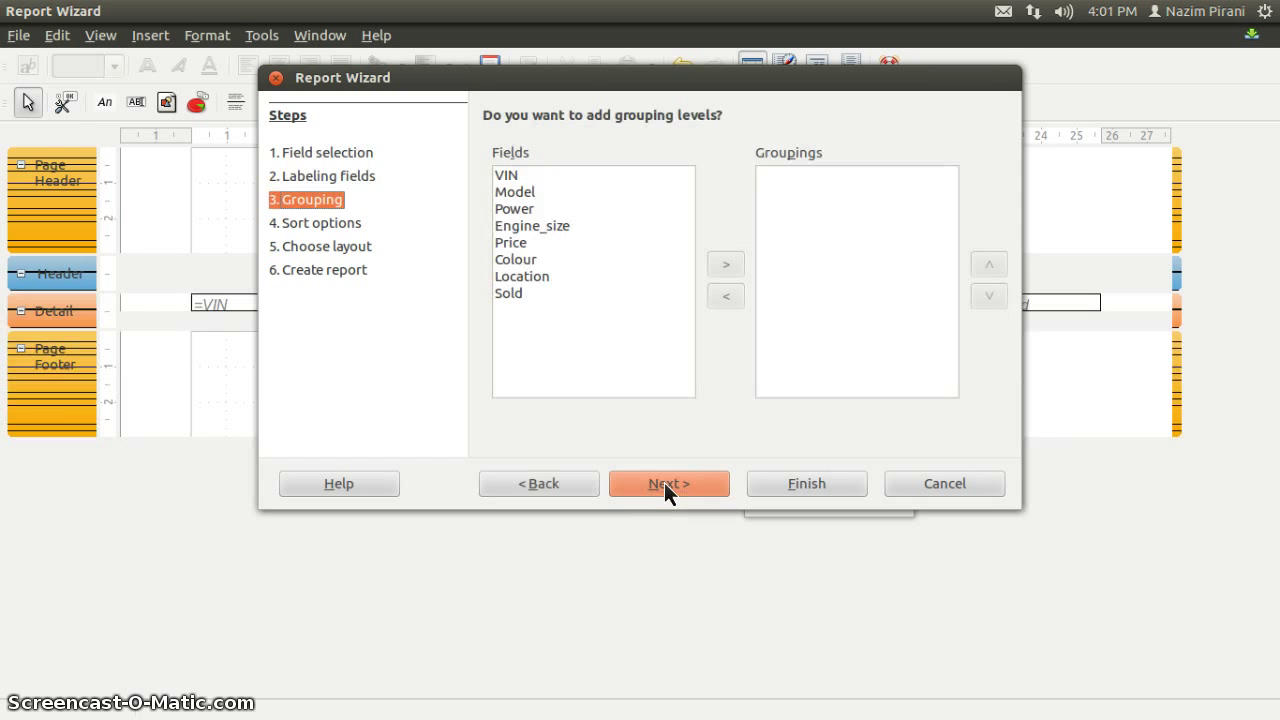
click(664, 482)
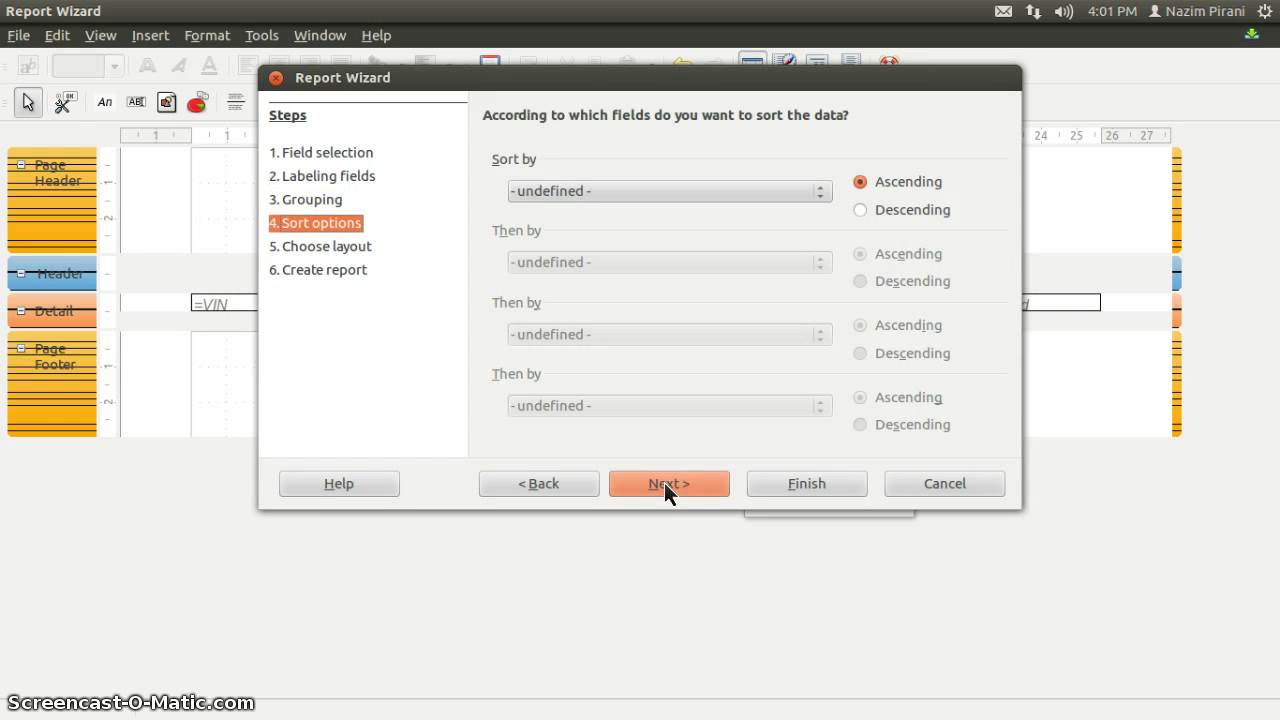
click(664, 482)
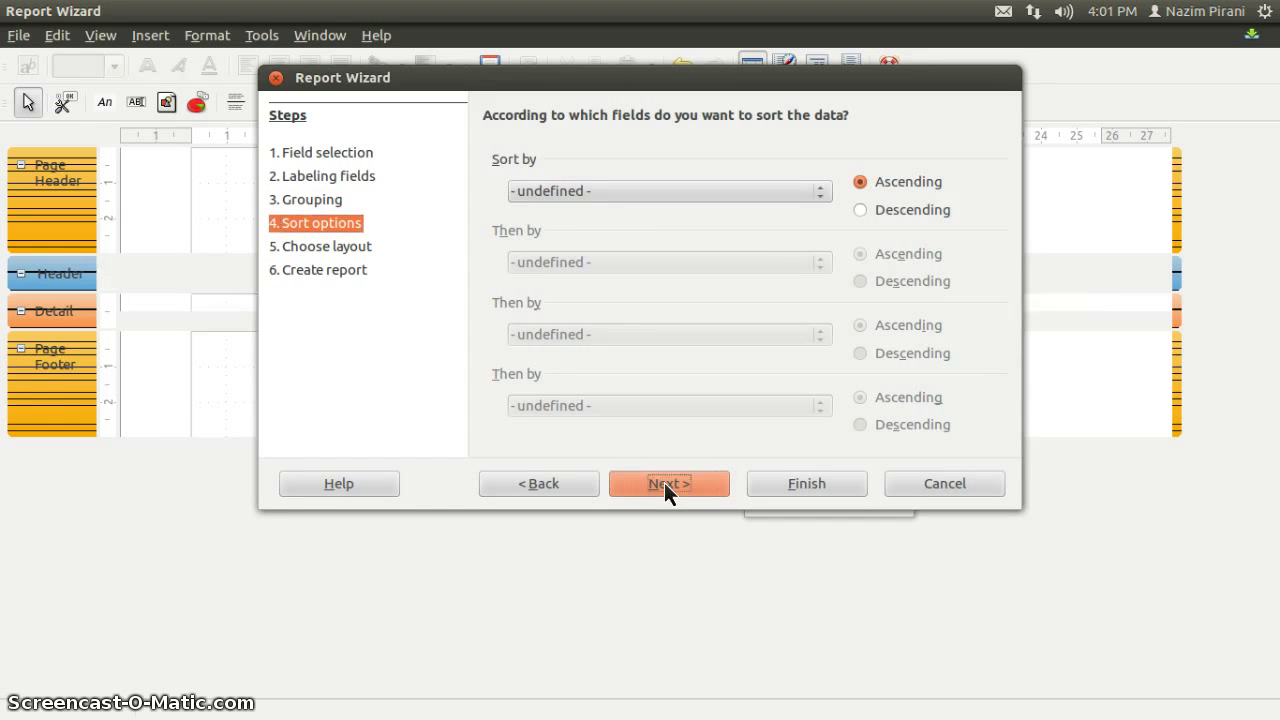
click(664, 482)
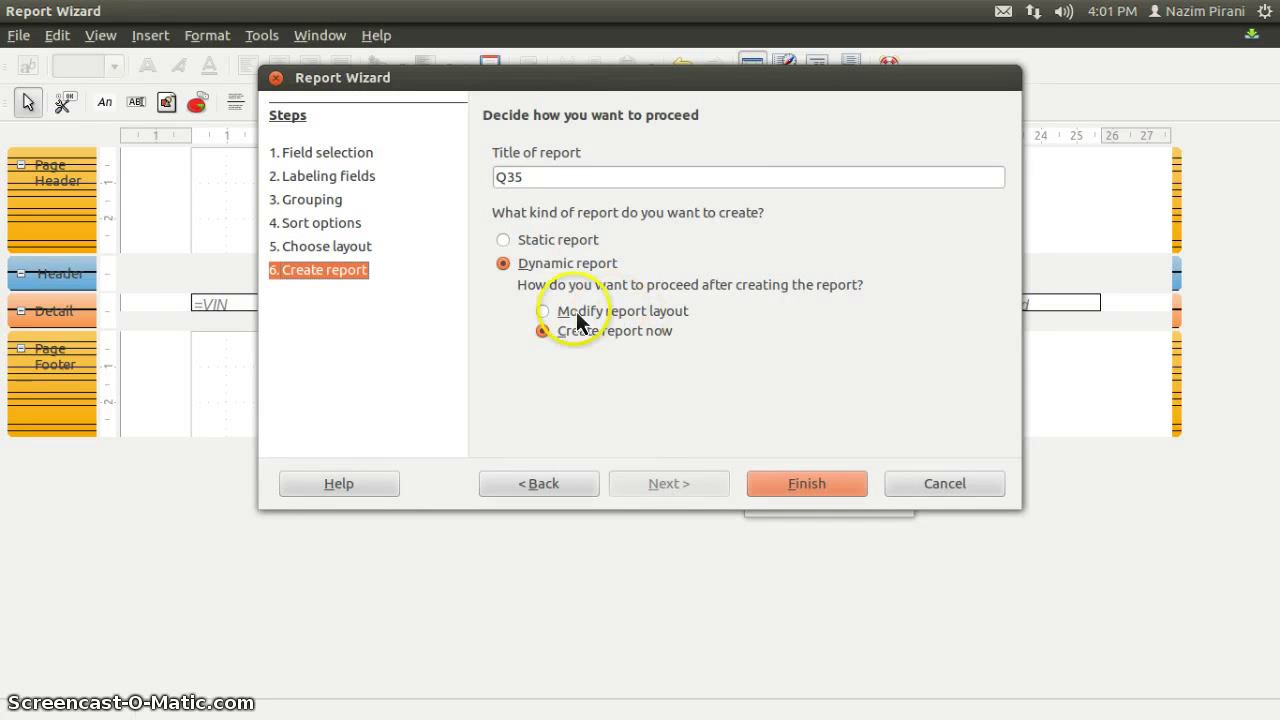
click(543, 311)
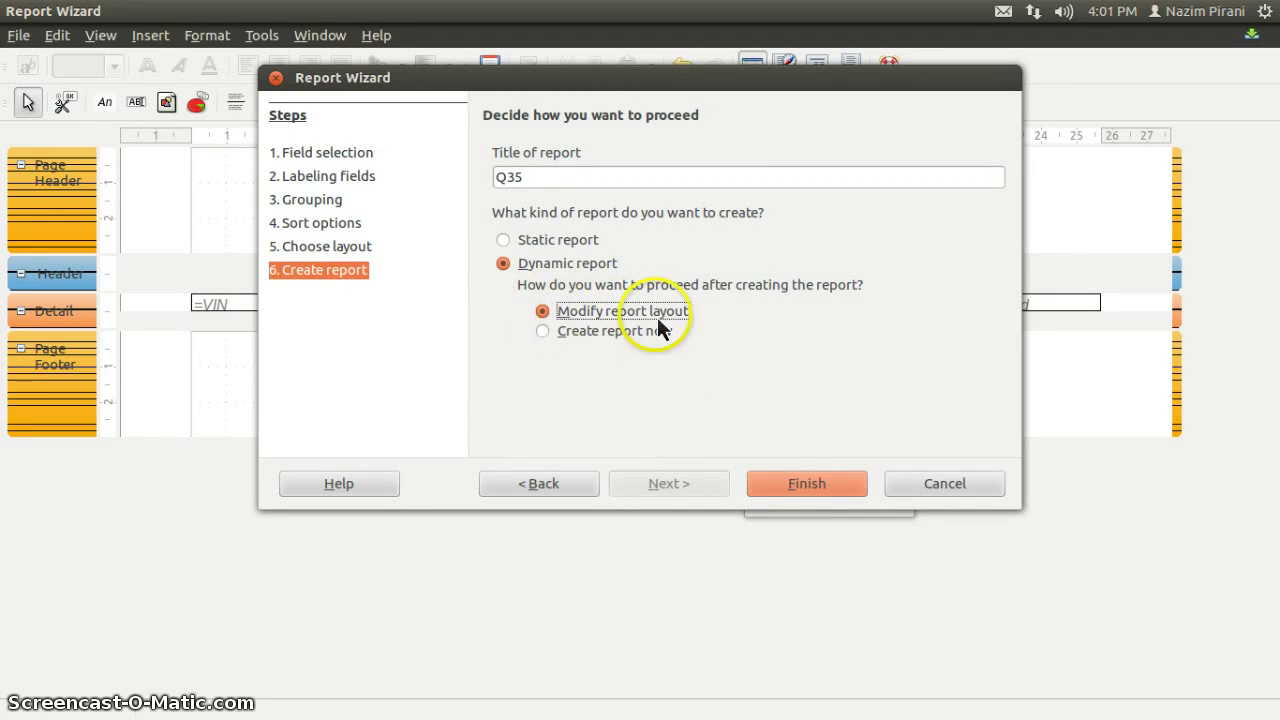
click(778, 484)
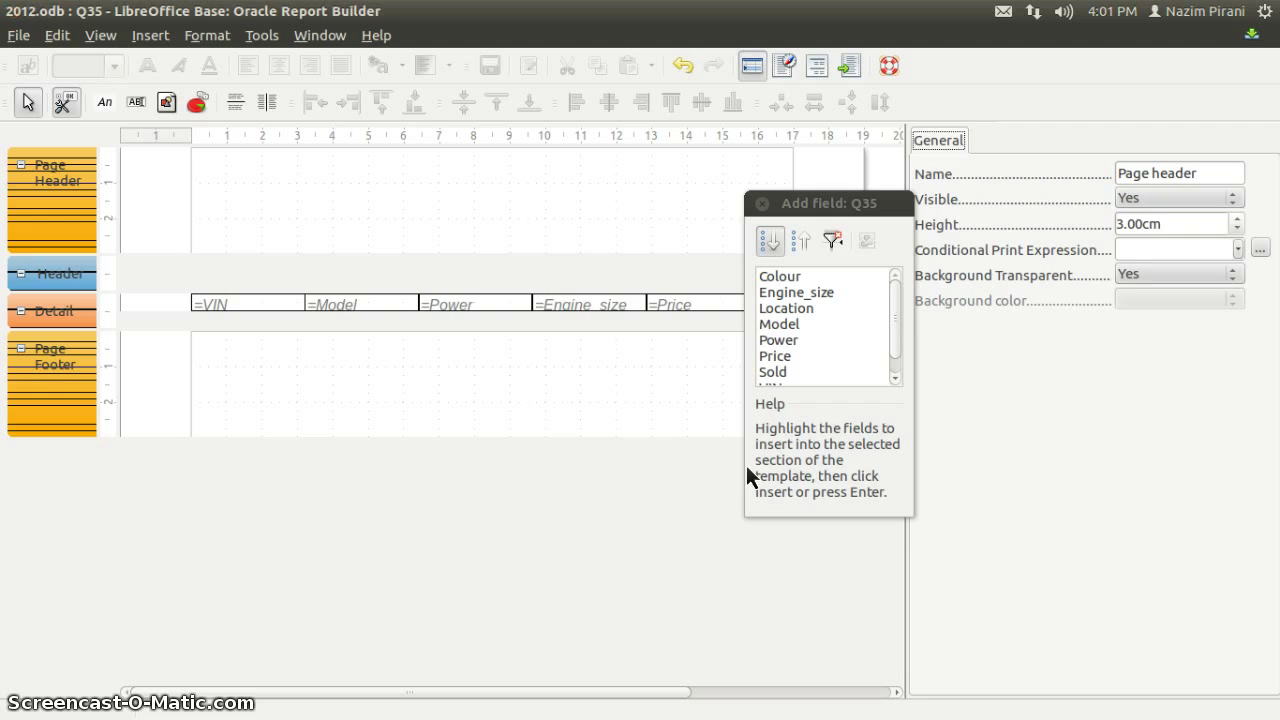
Close the Add Field window and hide the properties pane to expose the full width of the report design.
click(817, 203)
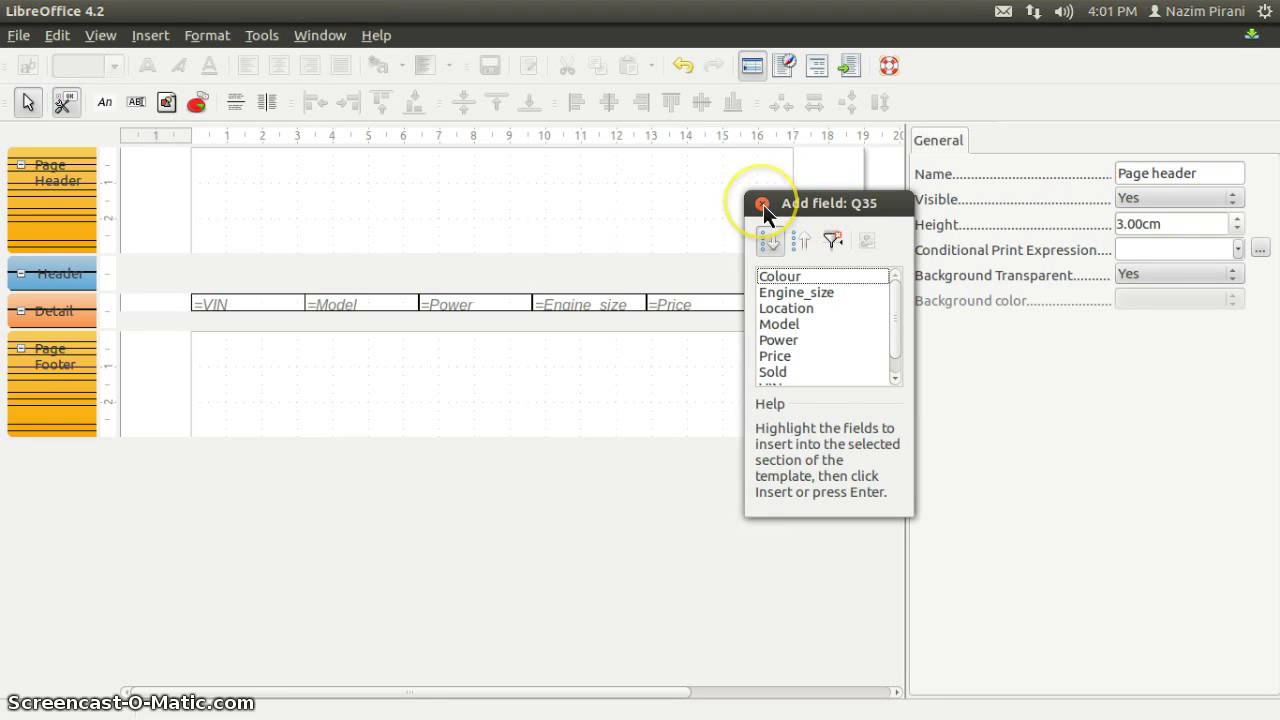
click(762, 203)
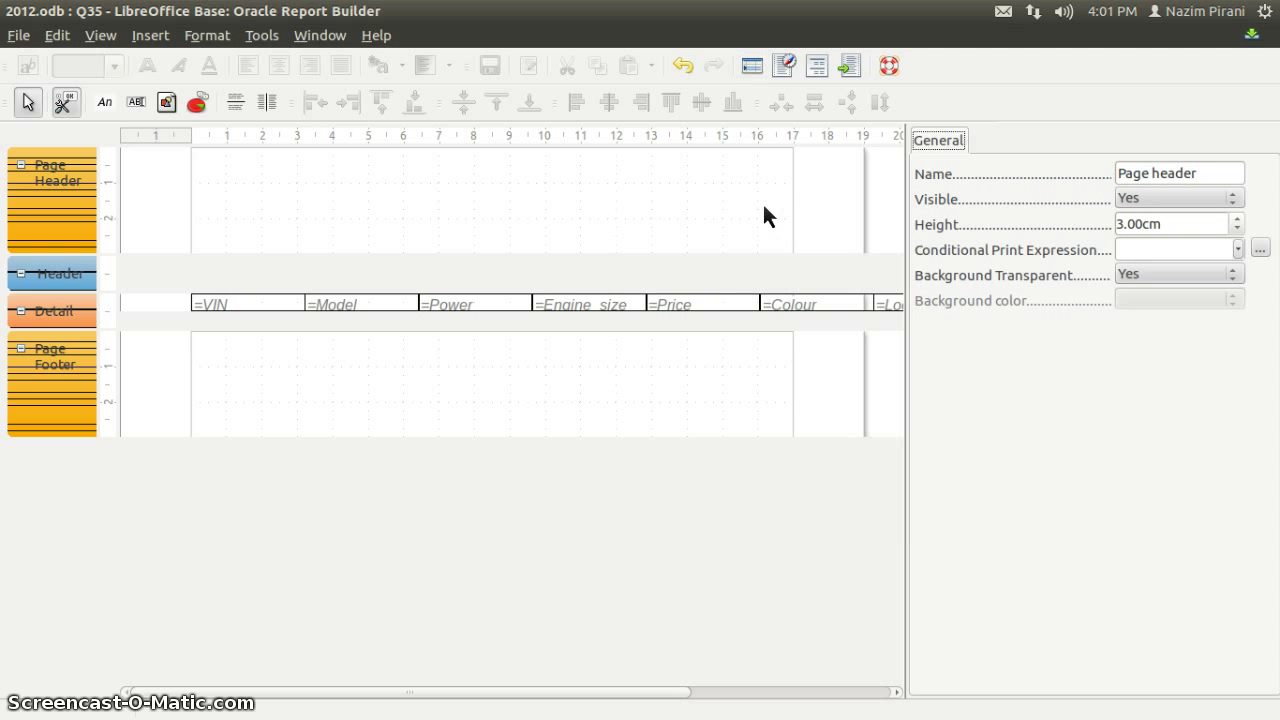
right_click(698, 374)
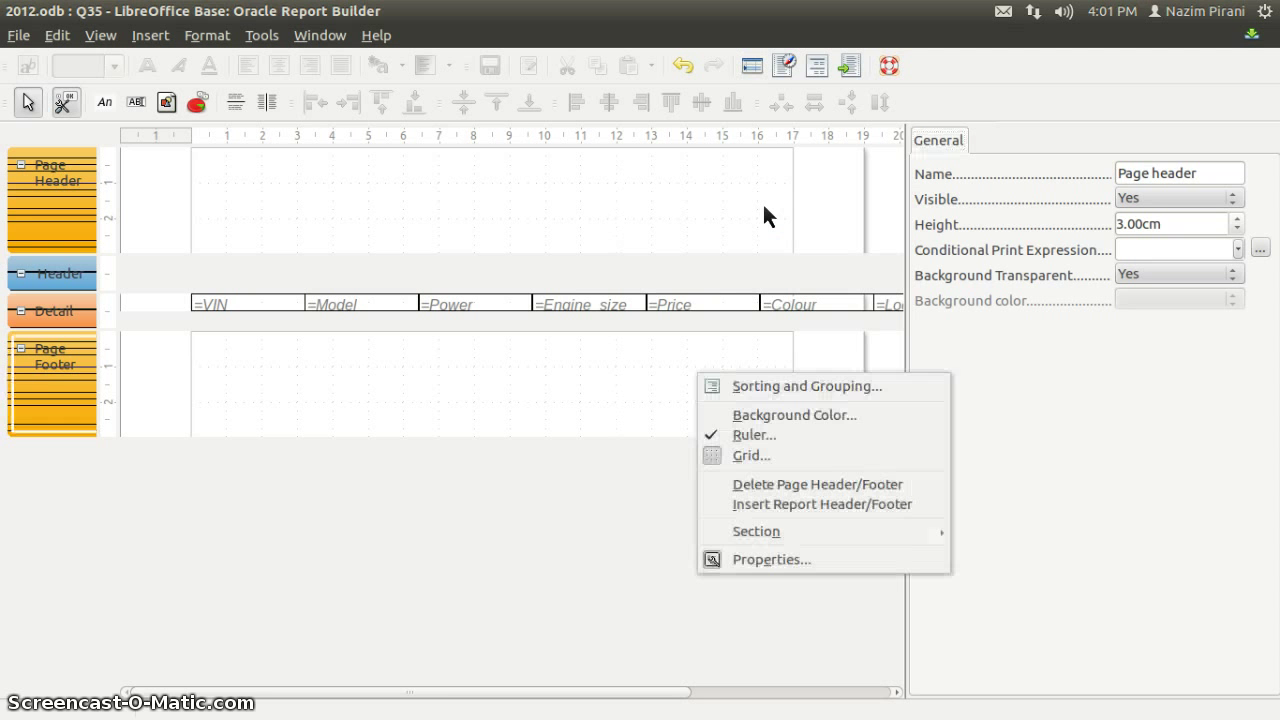
click(745, 564)
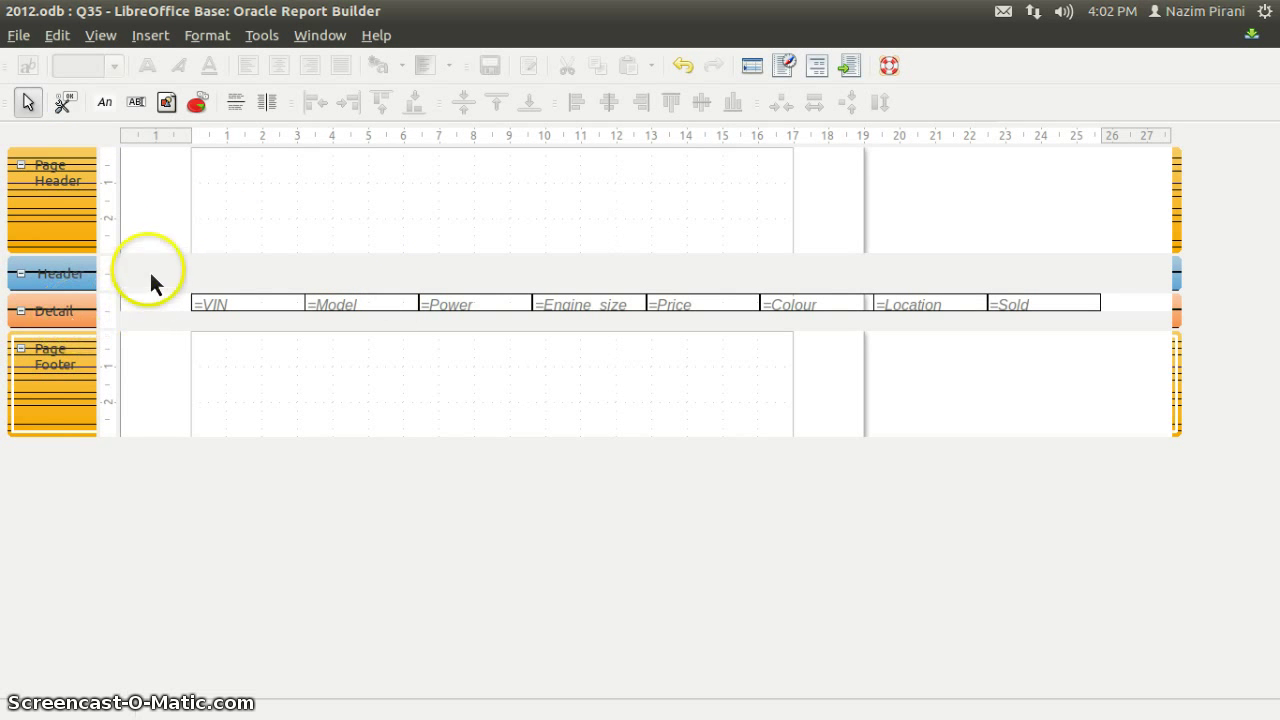
Add a report header and footer to the report through the Report Navigator, and close the navigator.
click(101, 36)
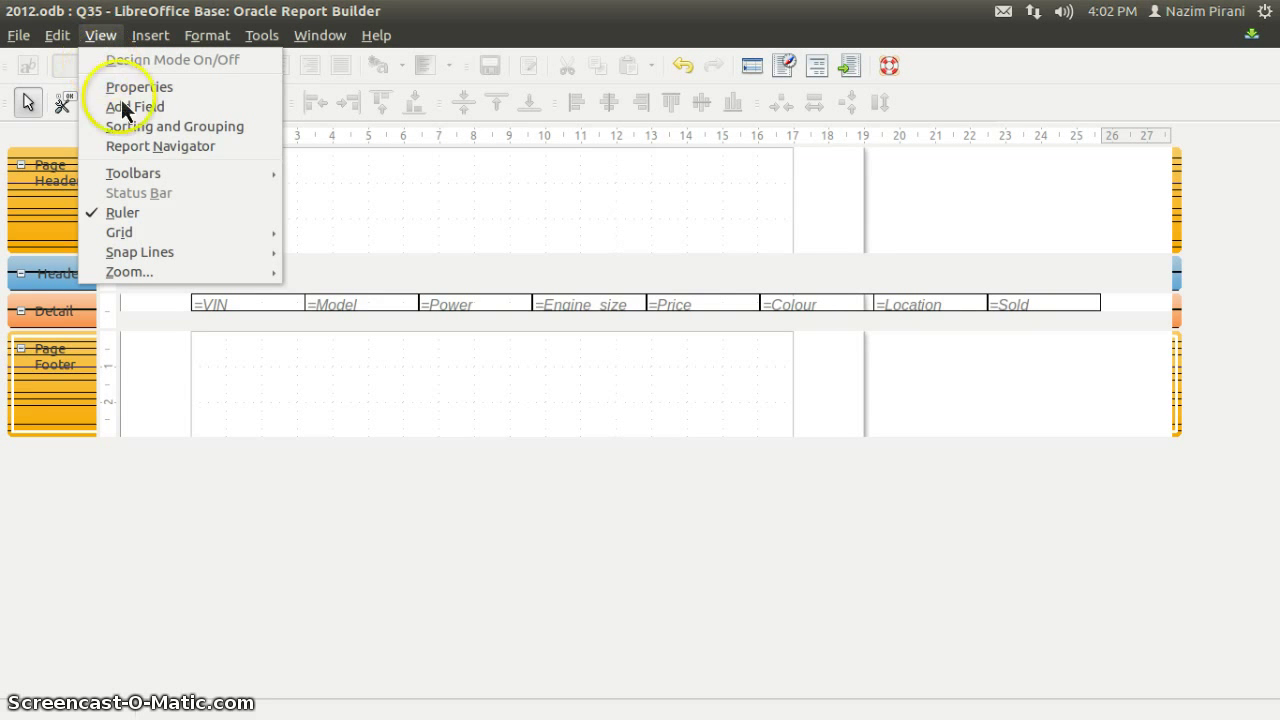
click(135, 147)
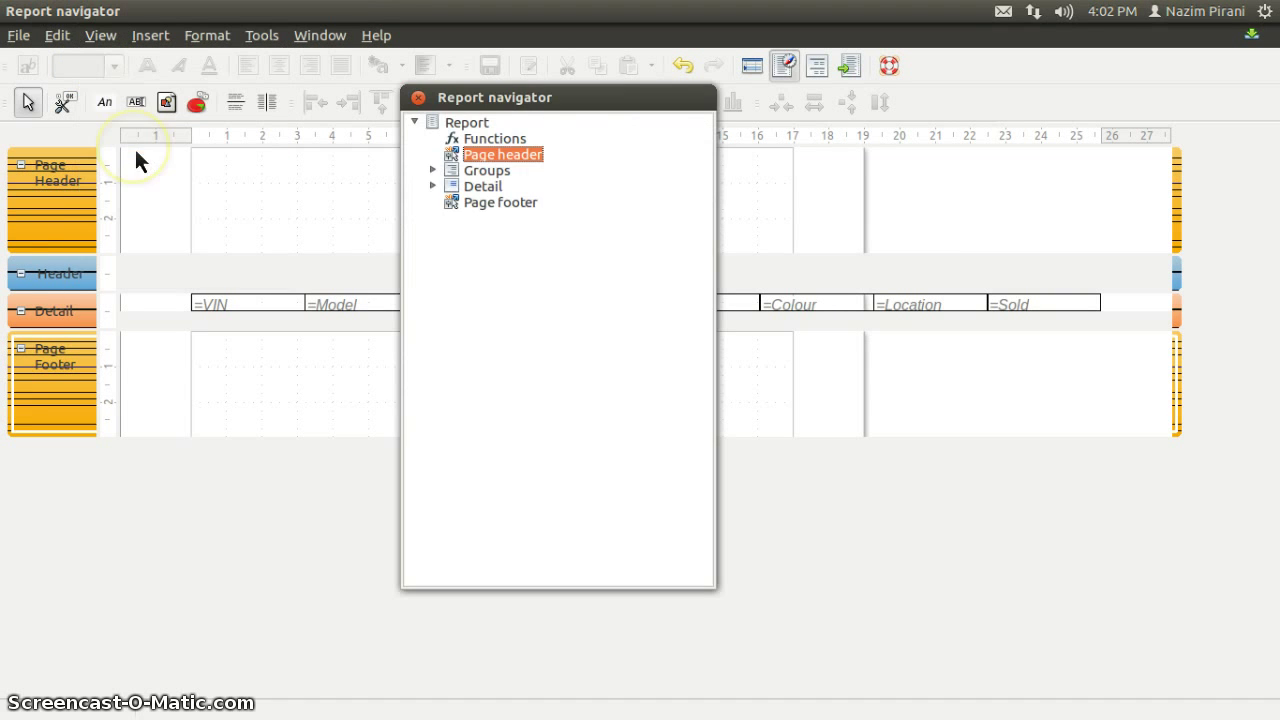
click(402, 208)
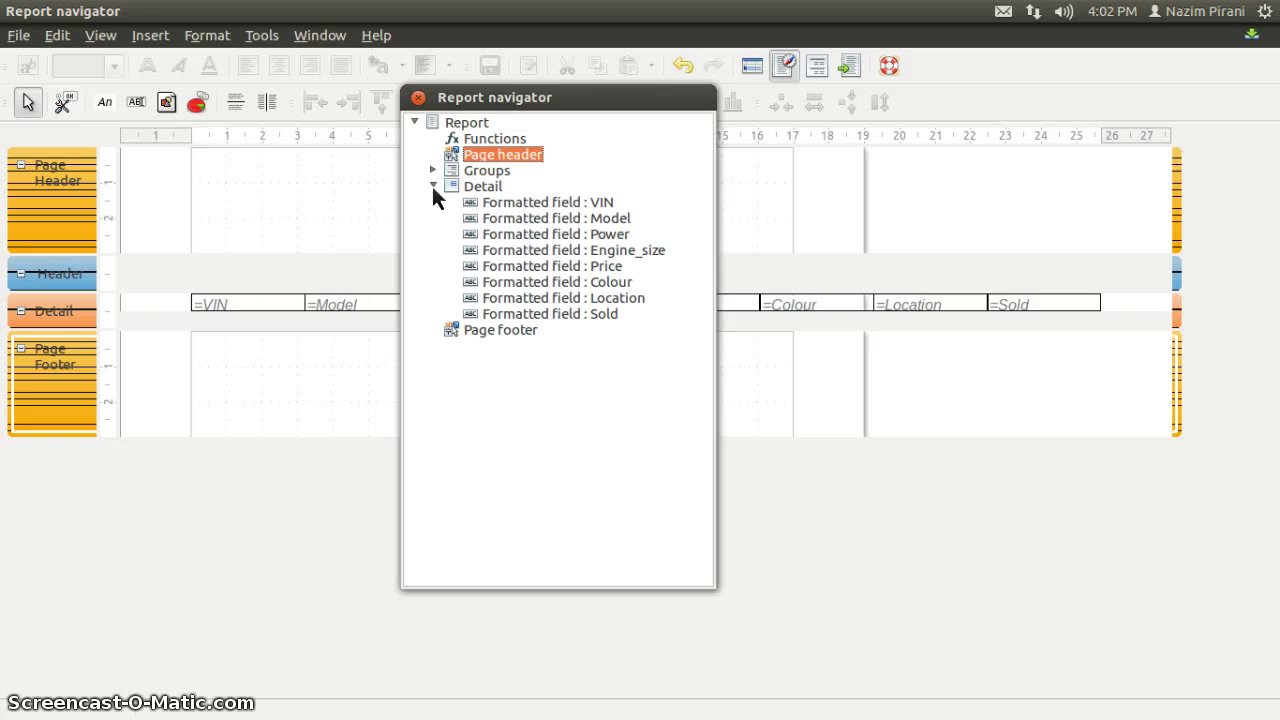
click(432, 186)
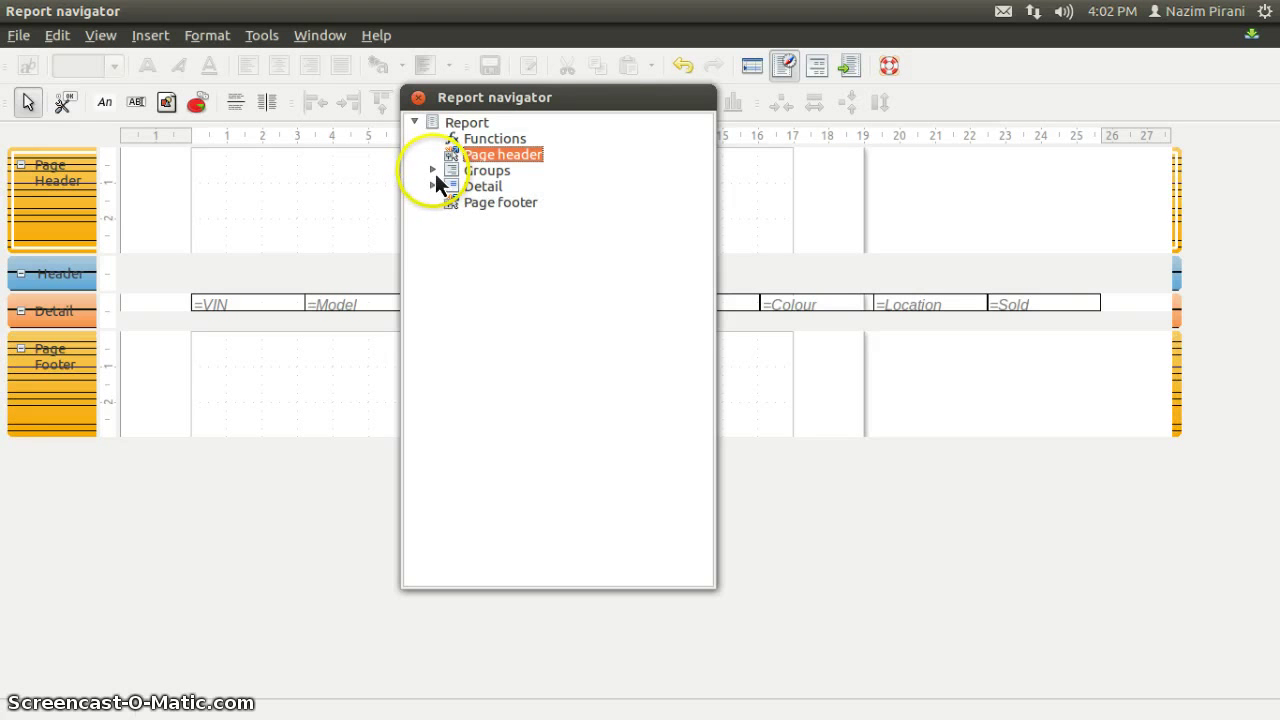
click(434, 171)
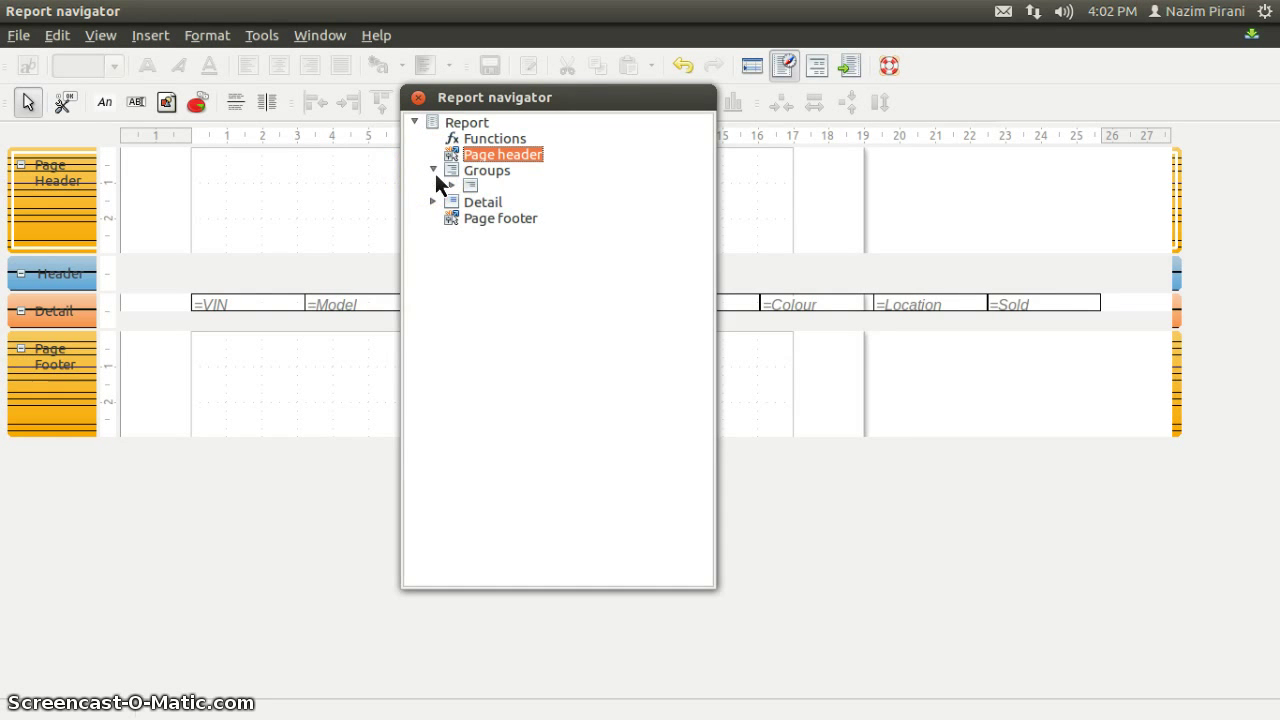
click(434, 171)
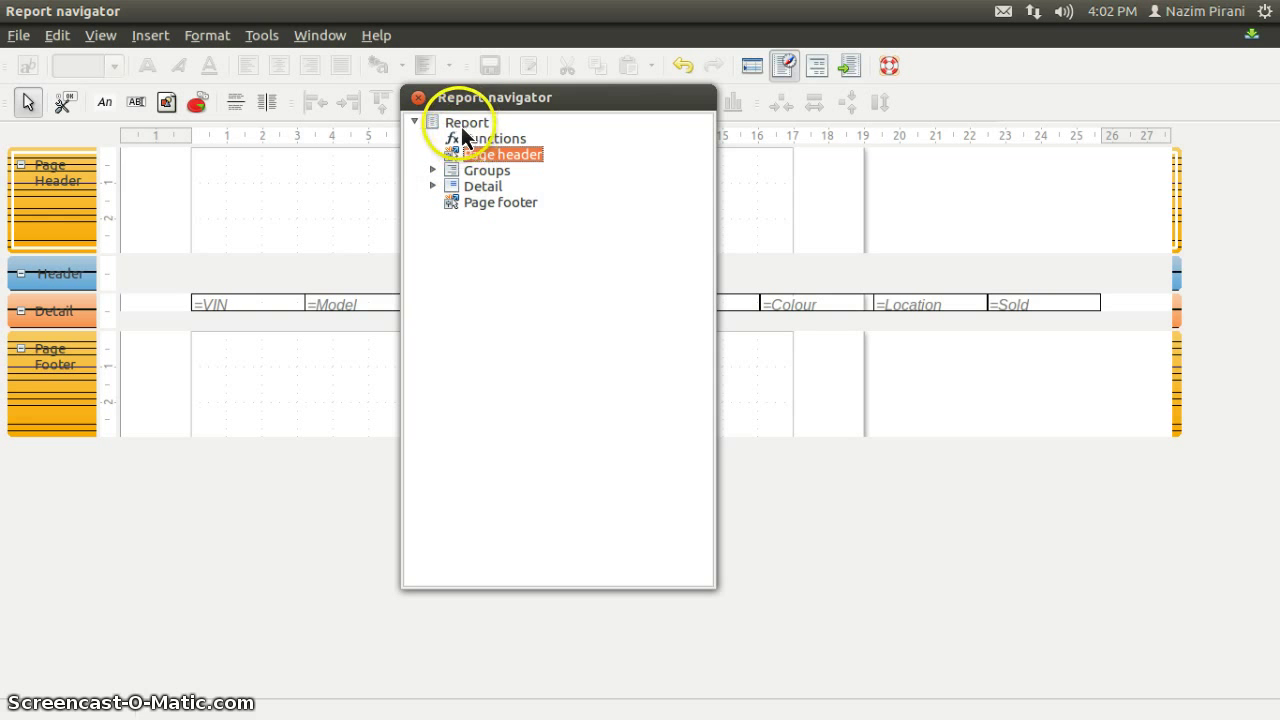
right_click(462, 126)
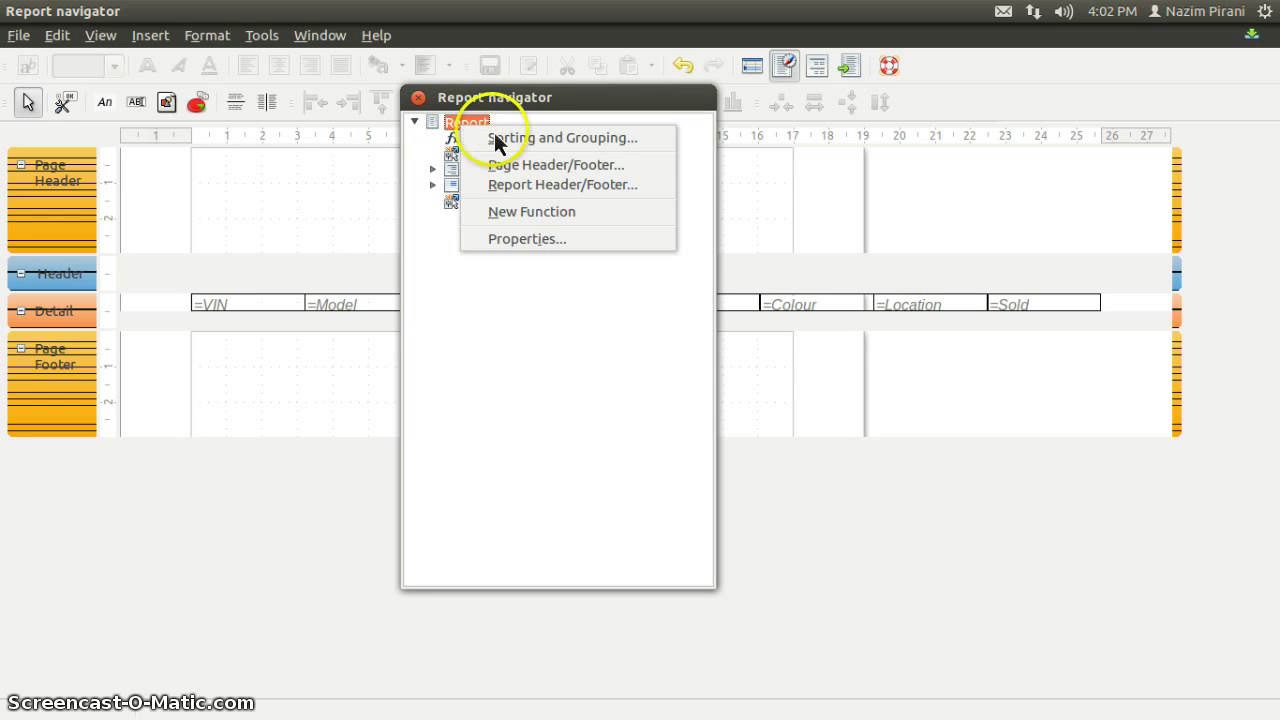
click(508, 188)
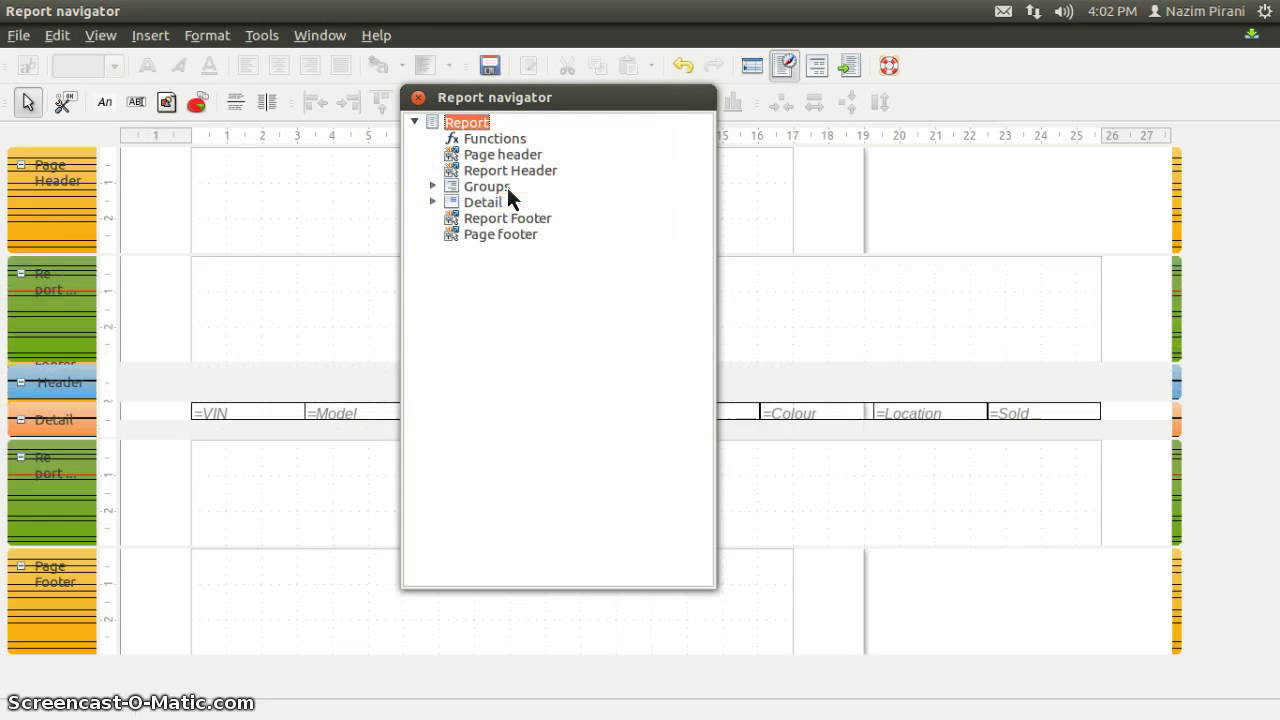
click(418, 97)
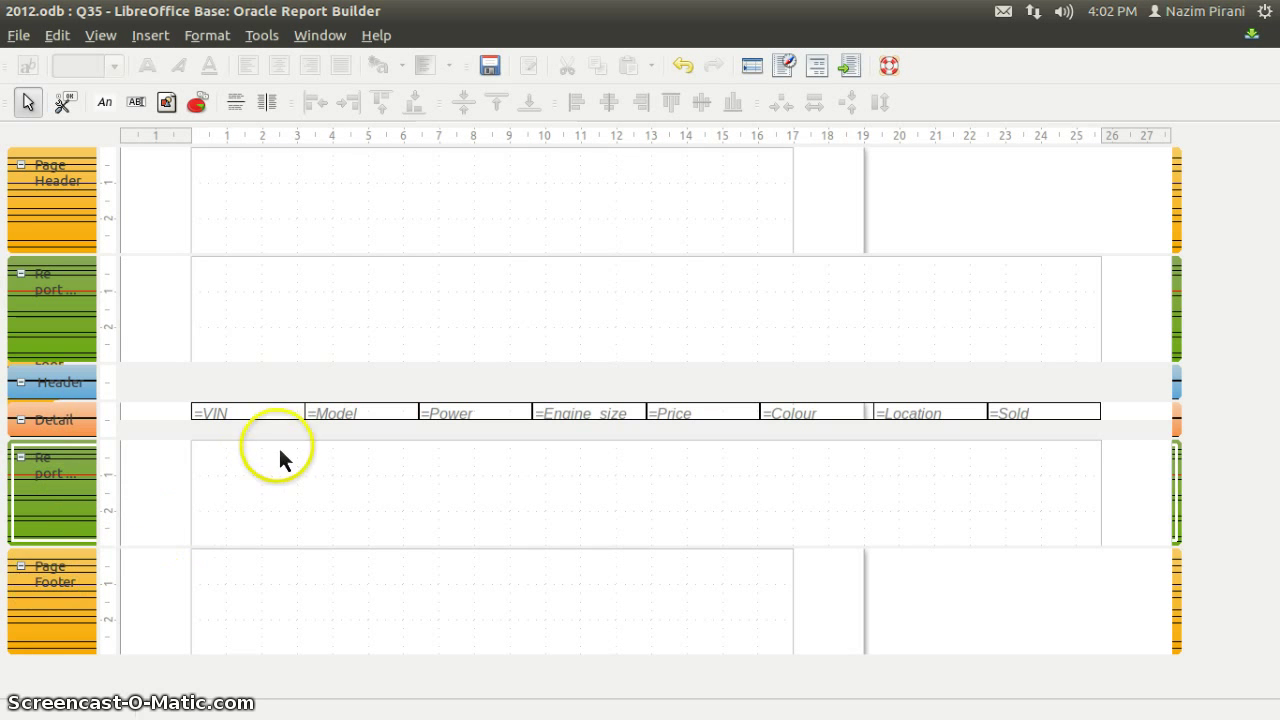
Save and close the report design, and reopen report Q35 for editing.
click(491, 67)
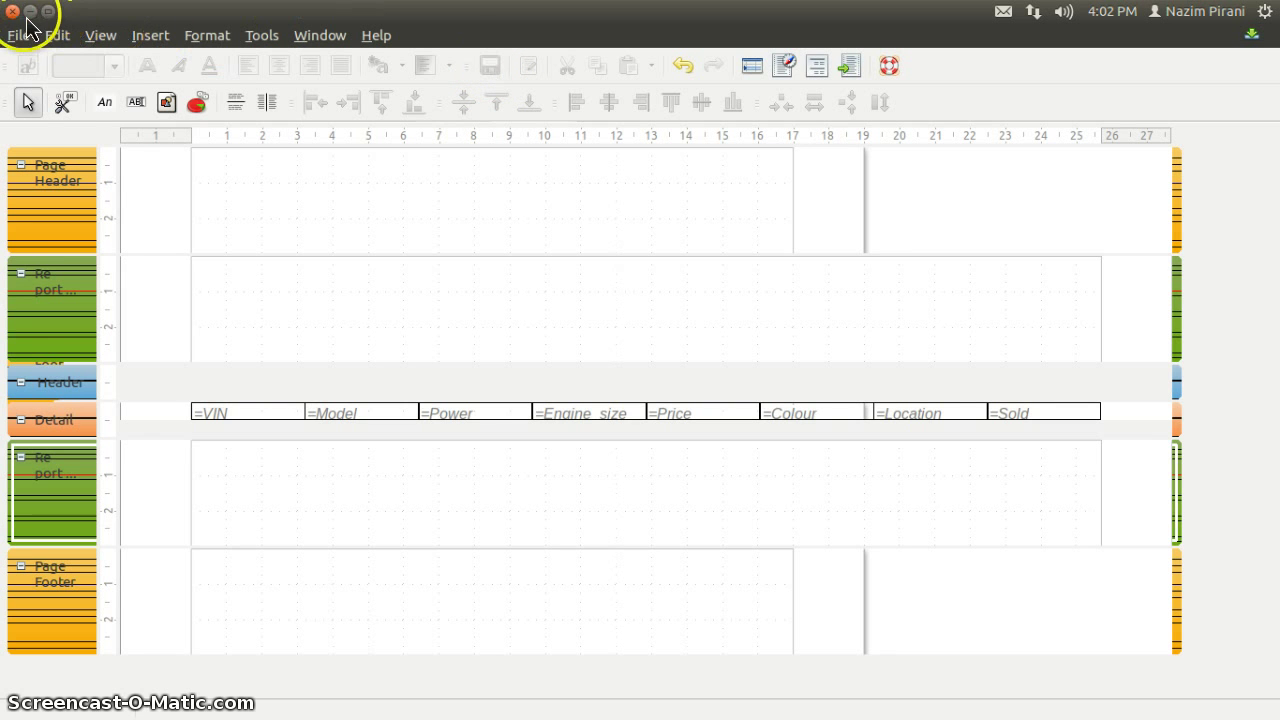
click(12, 10)
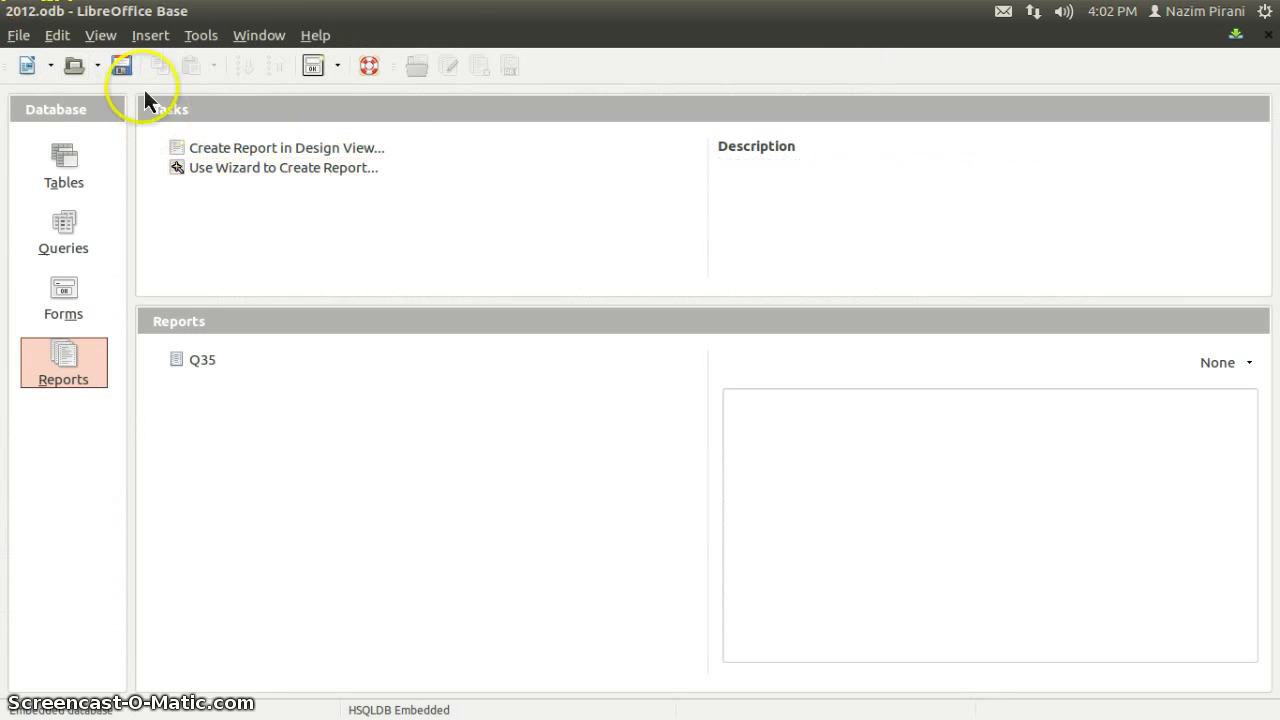
right_click(199, 361)
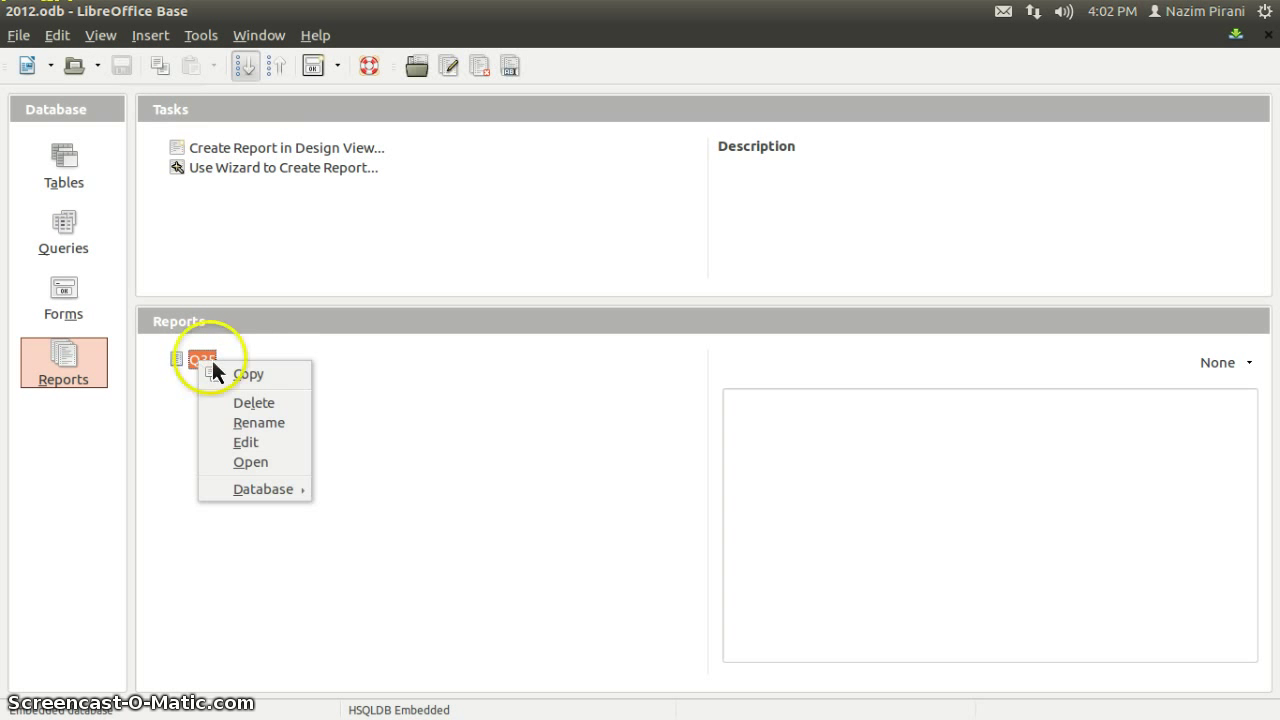
click(249, 443)
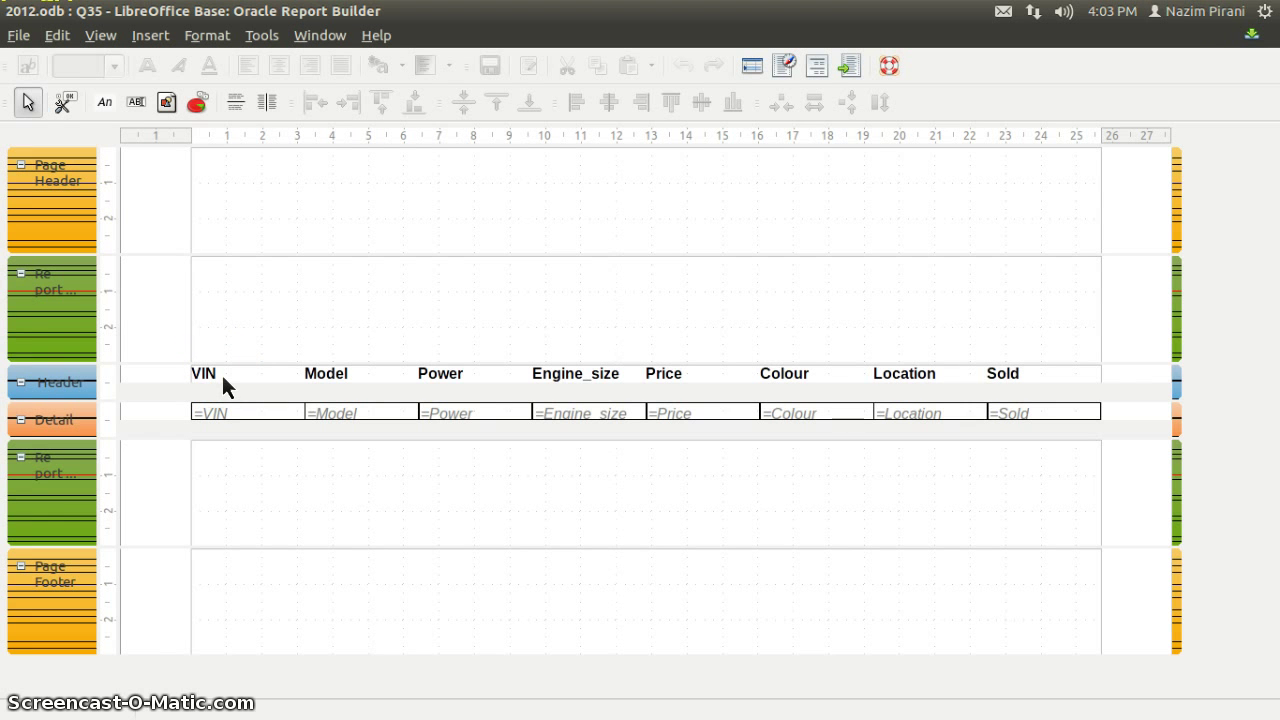
Reduce the height of the page header section to about 1 cm.
click(238, 227)
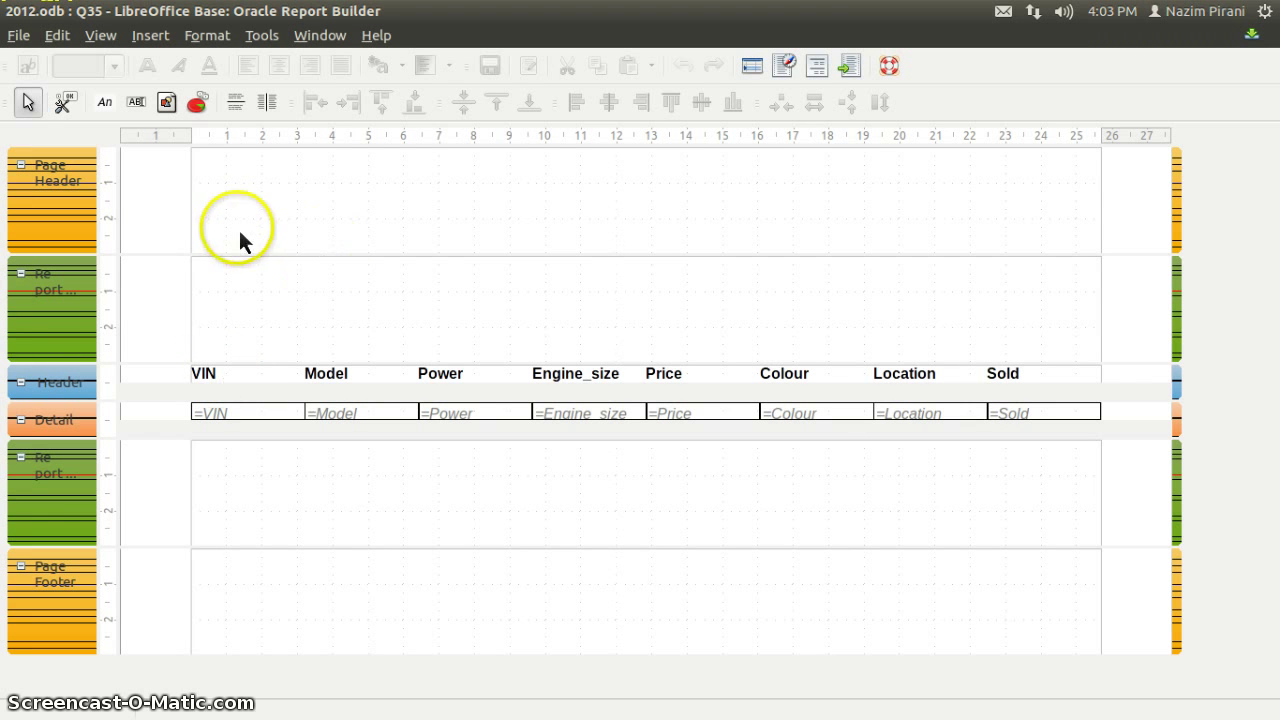
drag(242, 249, 259, 184)
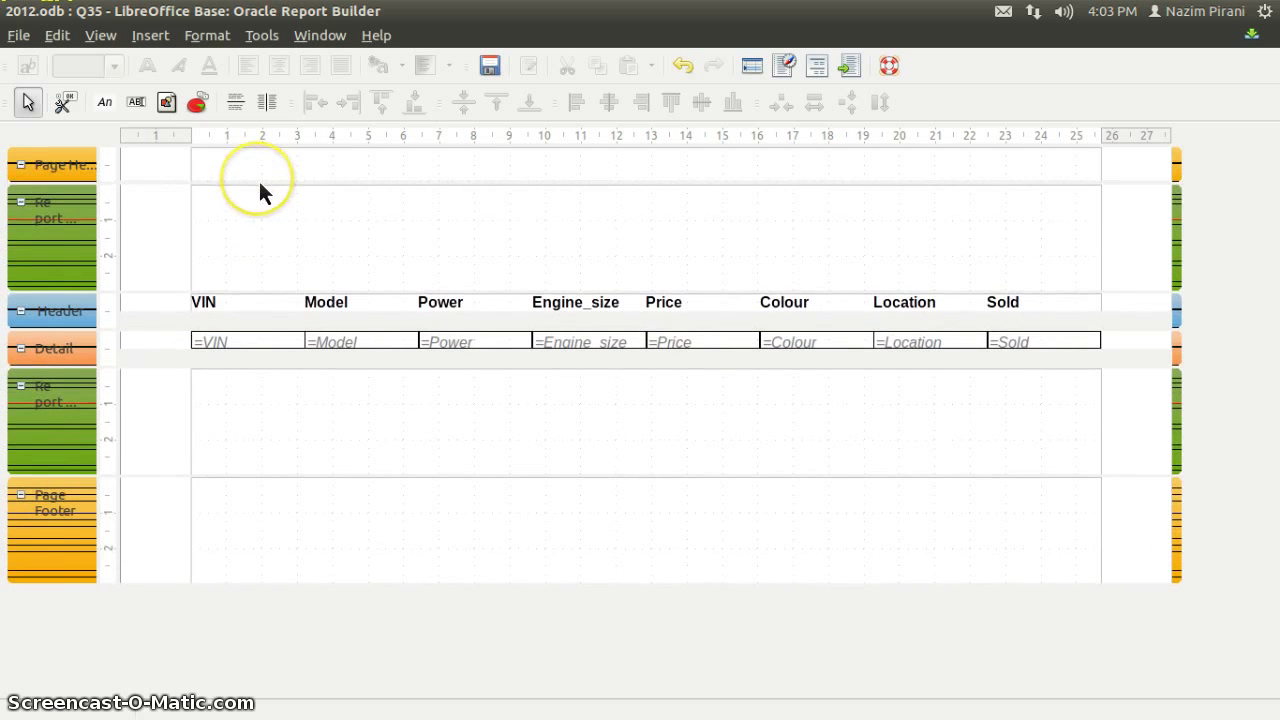
Reduce the heights of the report header, report footer and page footer sections to about 1 cm each.
click(257, 285)
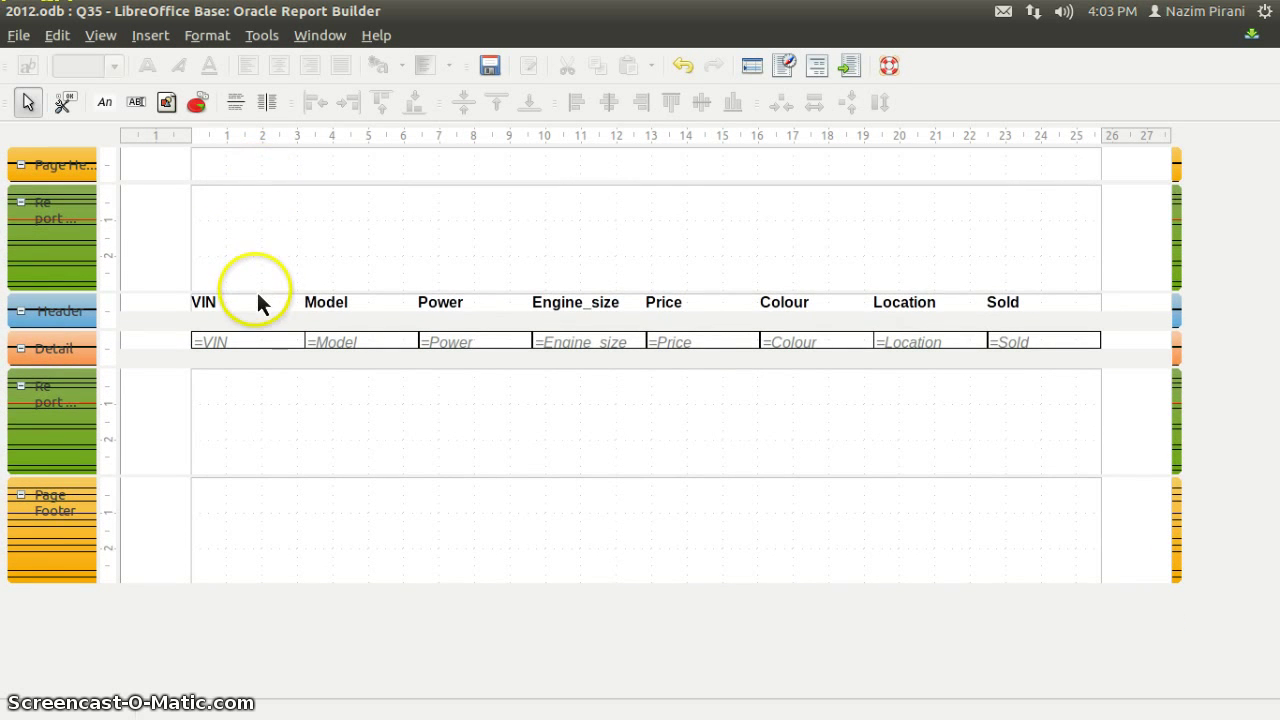
drag(257, 289, 261, 215)
click(252, 392)
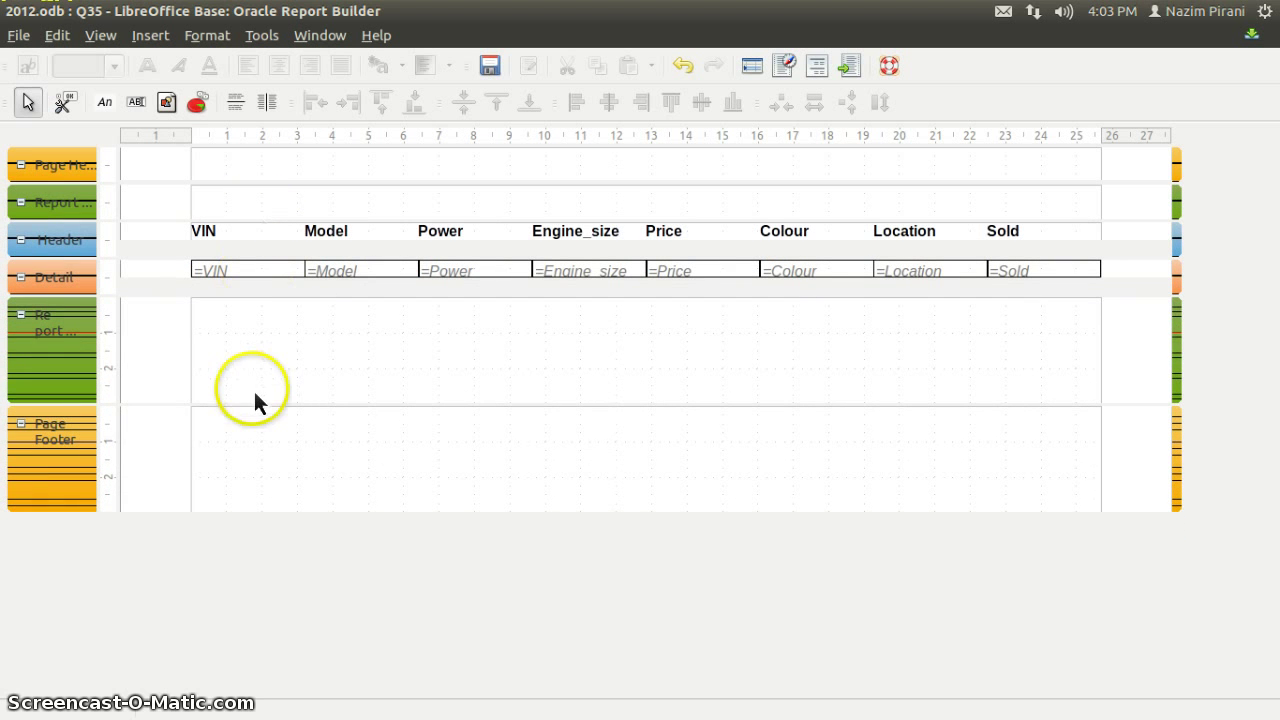
drag(251, 401, 263, 326)
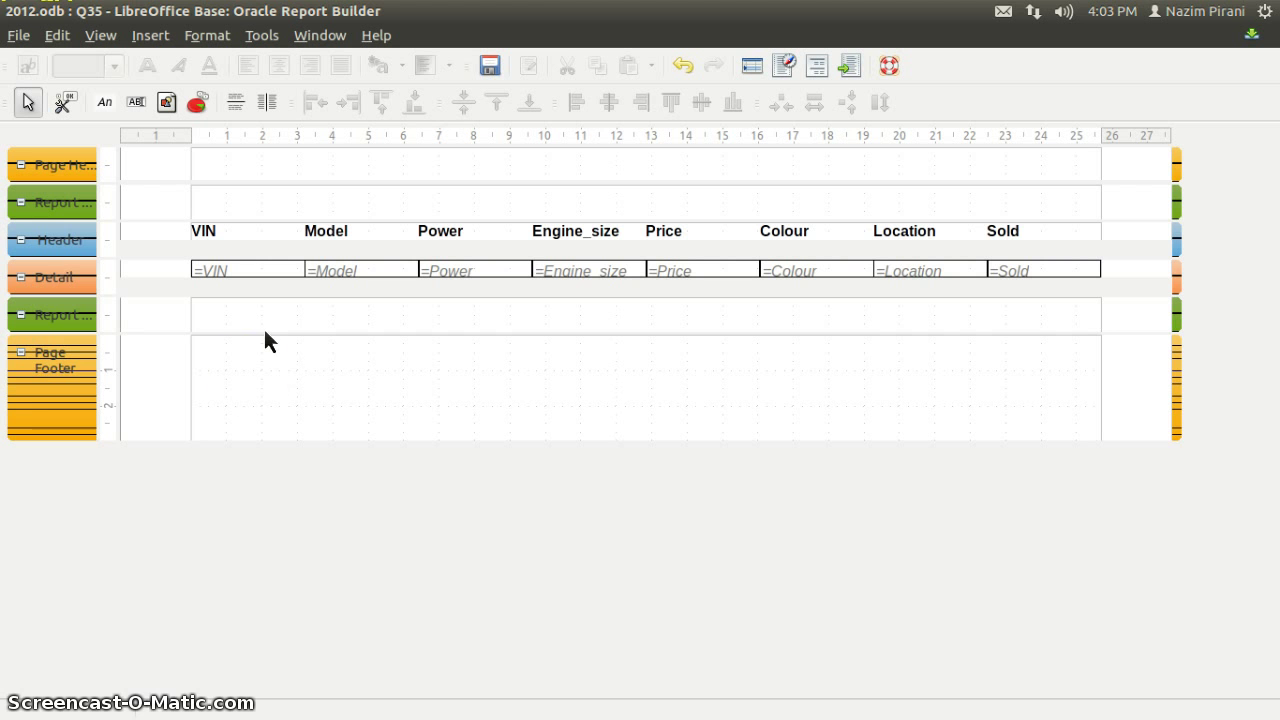
click(242, 446)
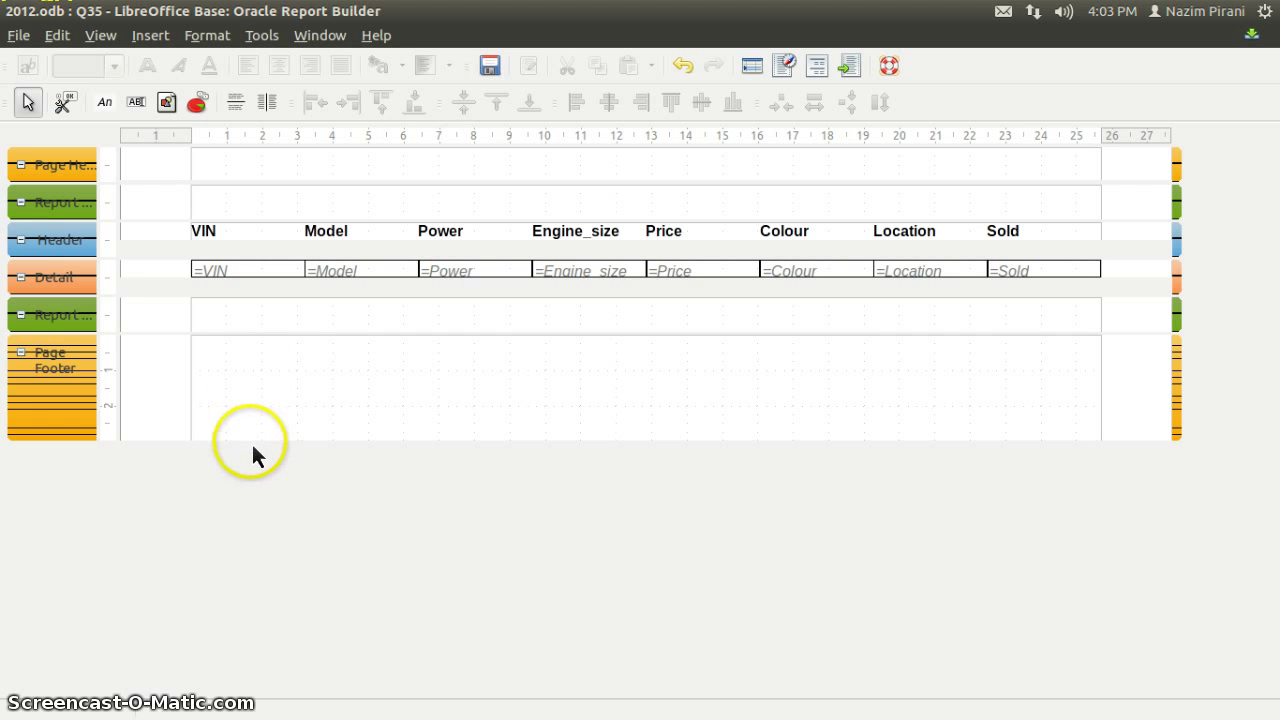
drag(251, 441, 252, 365)
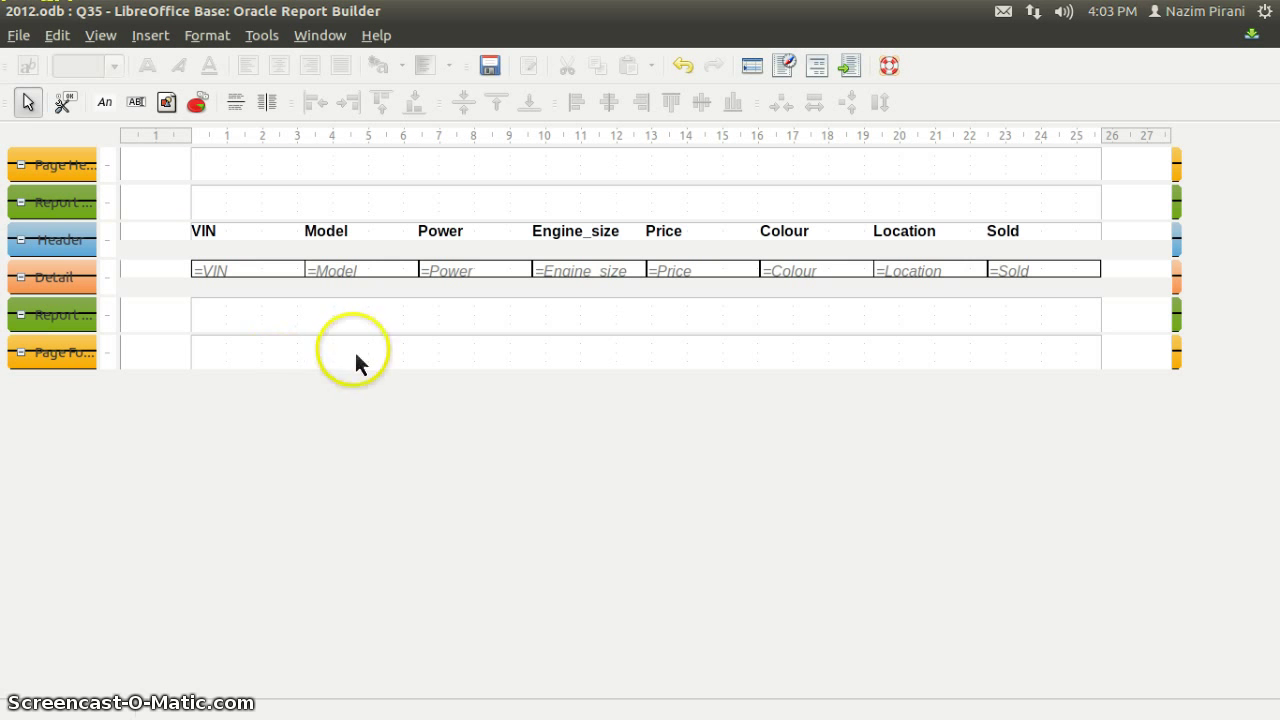
Save the report design, run the report to check the layout of its pages, and close the output document.
click(492, 69)
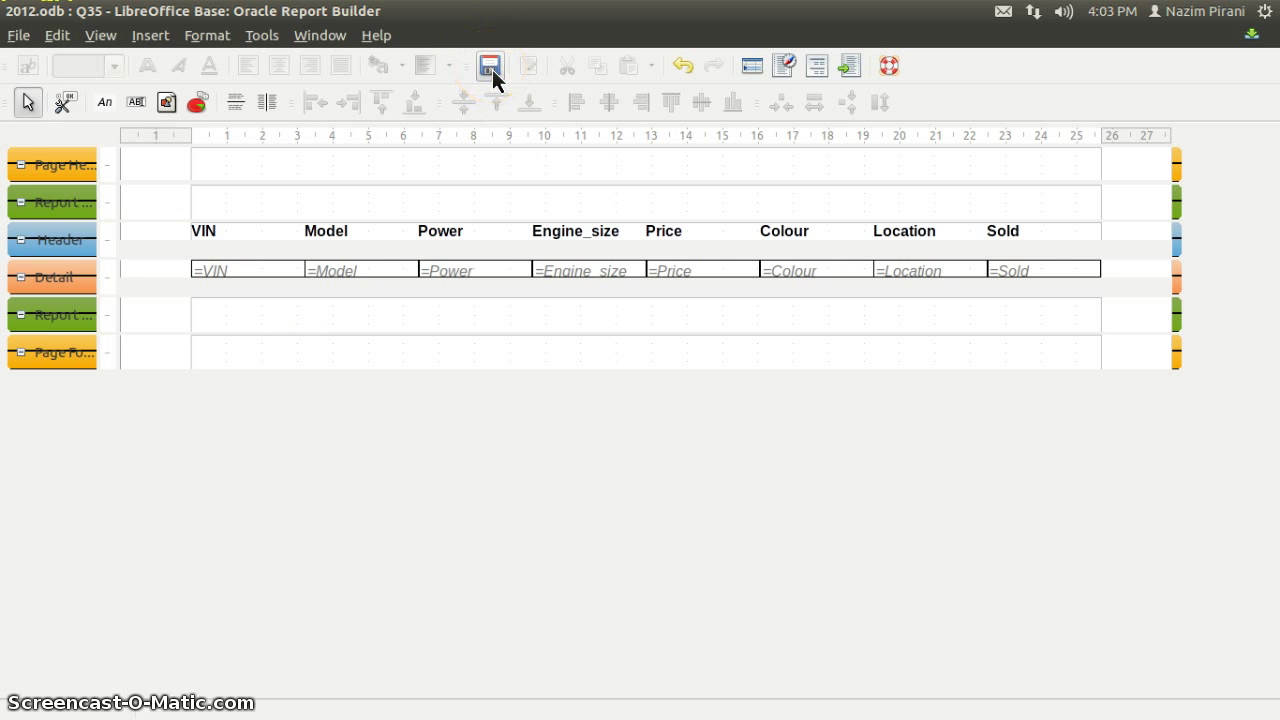
click(357, 185)
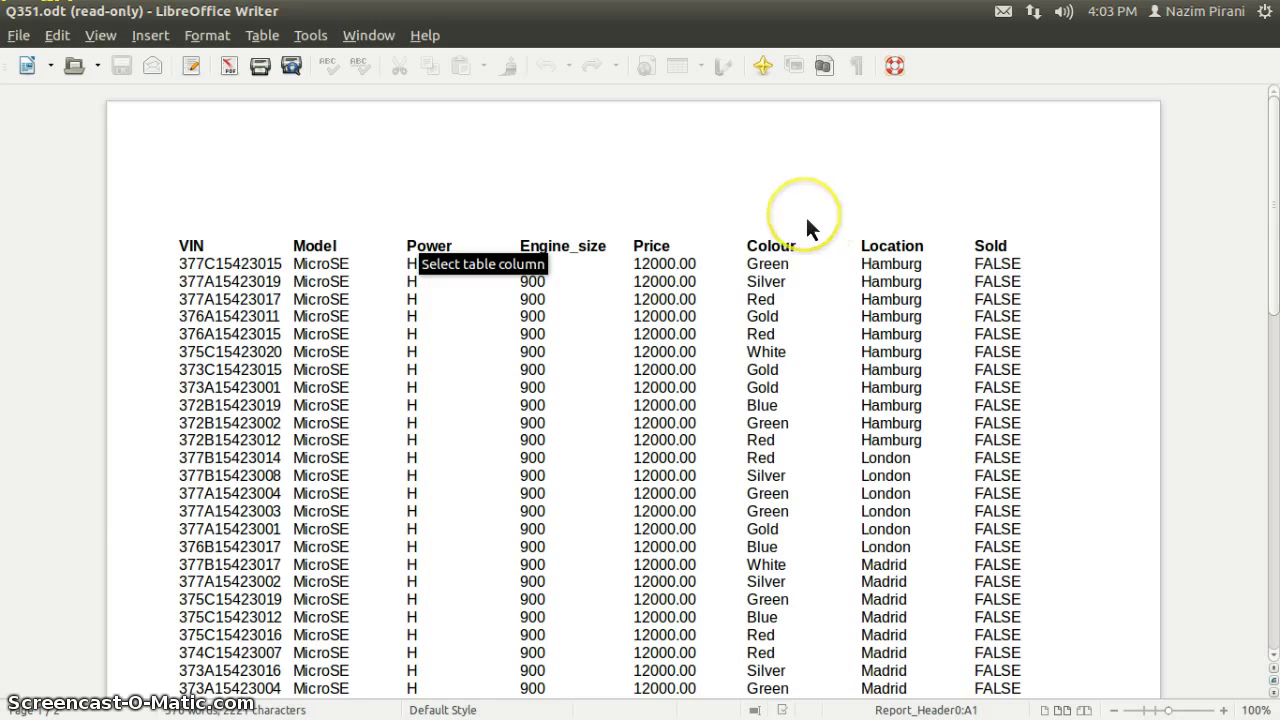
scroll(807, 222, down, 10)
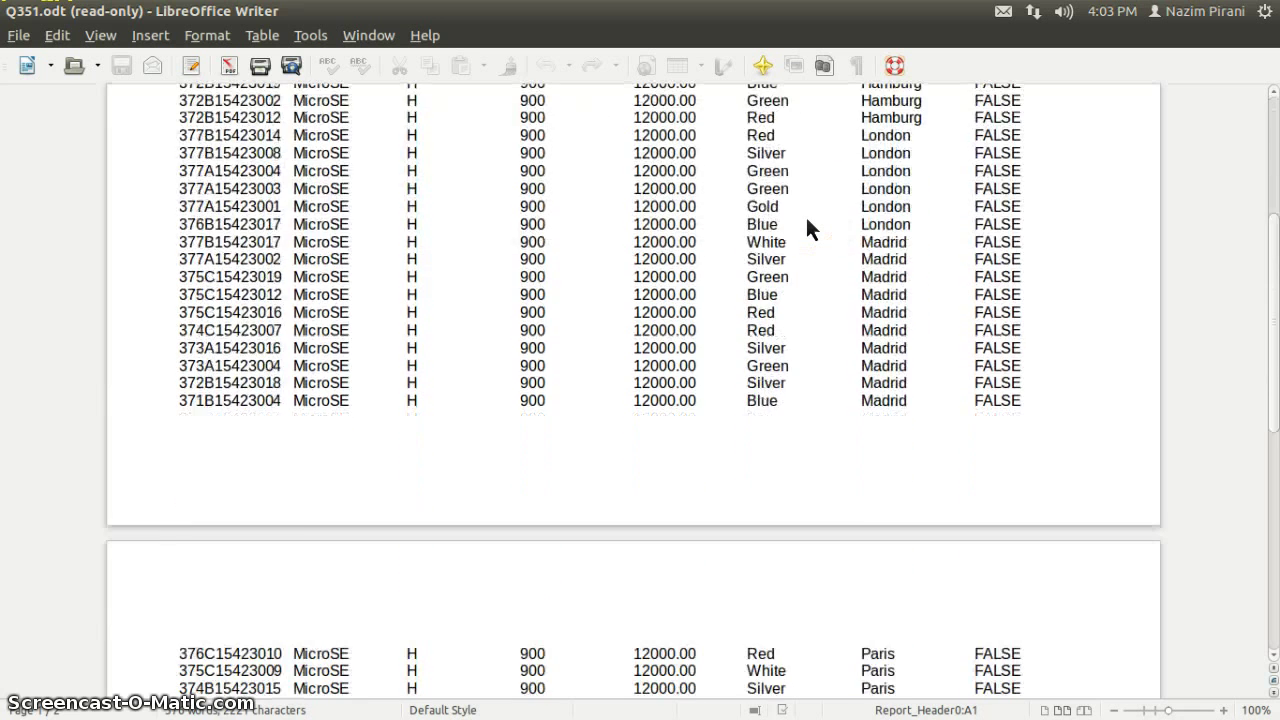
scroll(807, 222, down, 8)
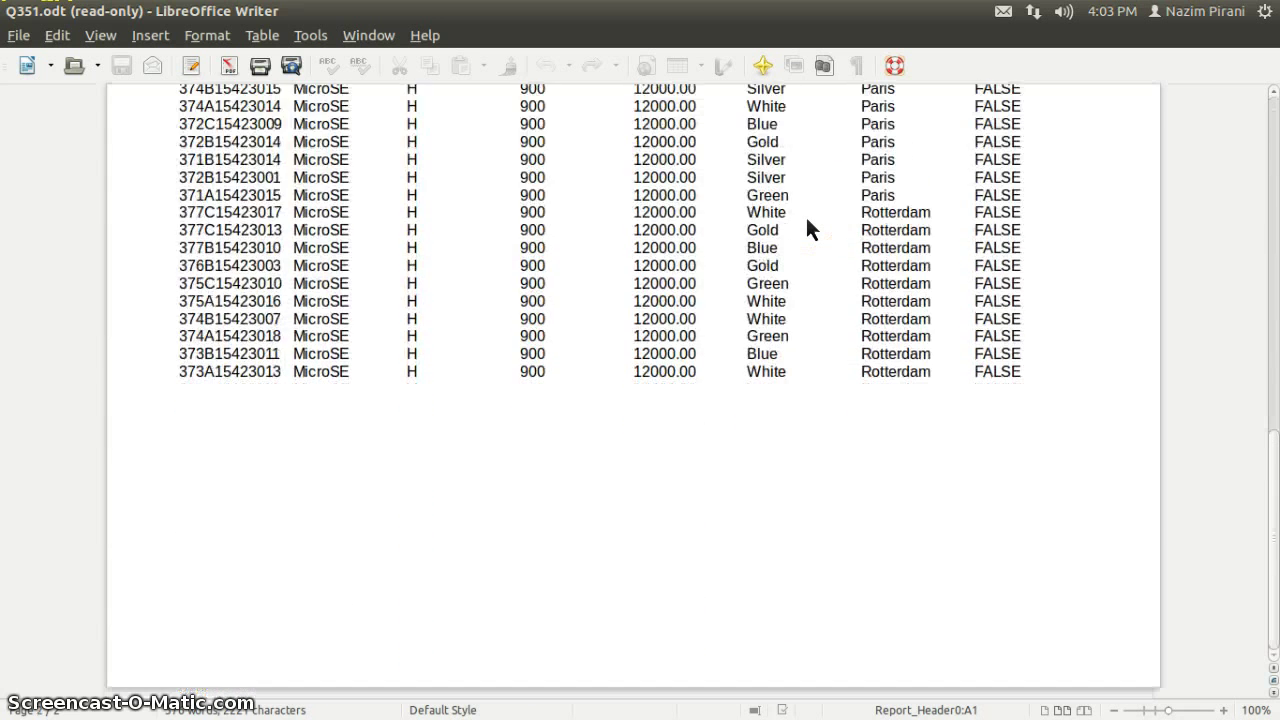
scroll(807, 222, up, 20)
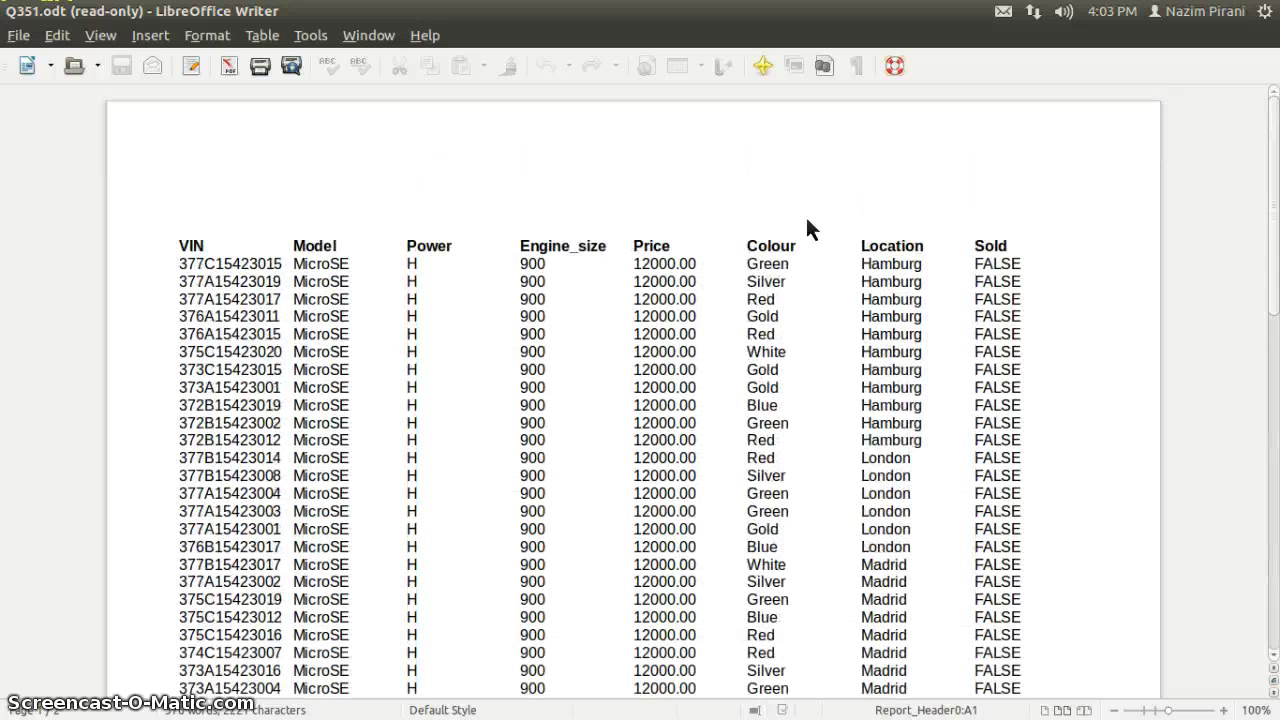
click(18, 36)
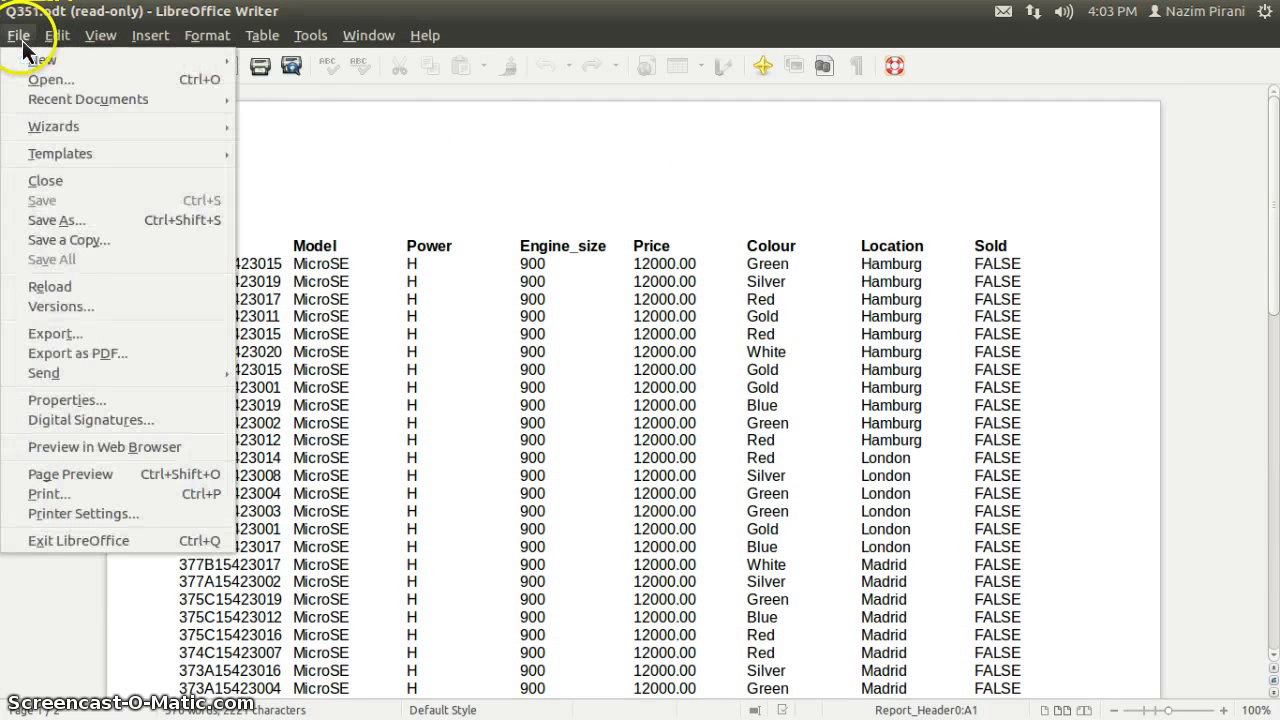
click(37, 184)
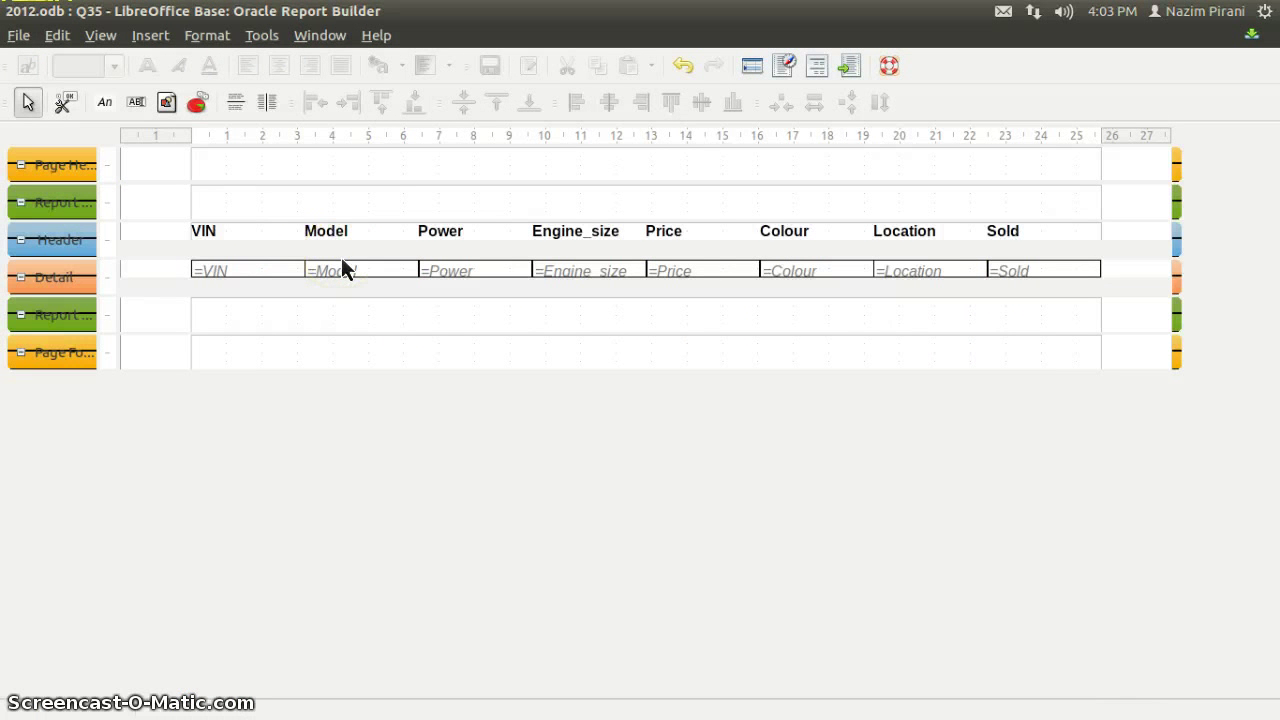
Switch to the question paper PDF and copy the question 35 heading text "List of MicroSE cars in stock".
click(325, 210)
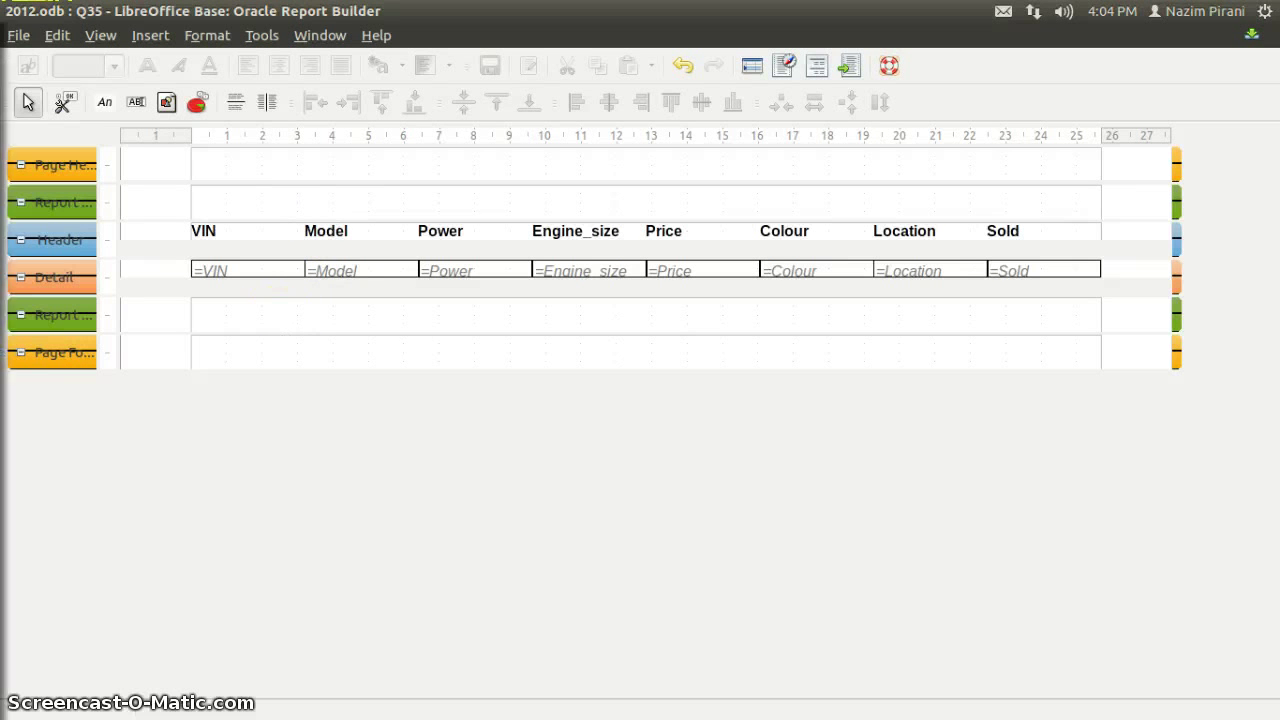
mouse_move(20, 430)
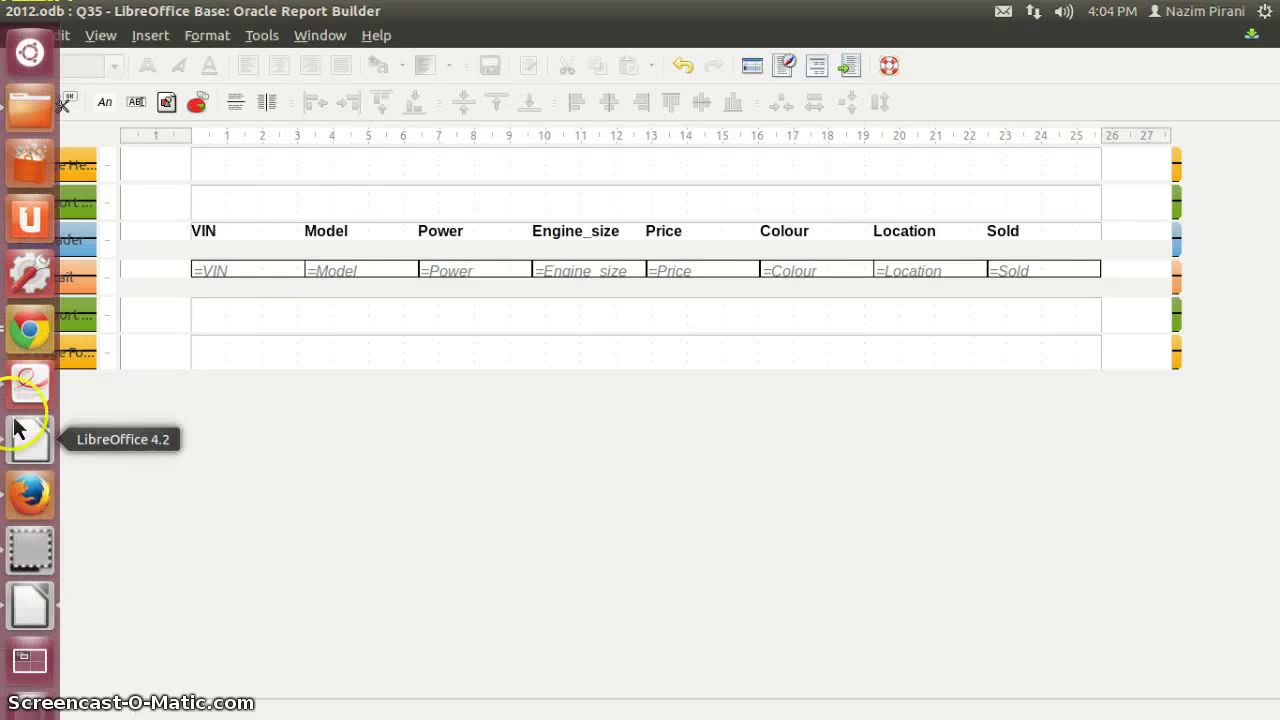
click(30, 383)
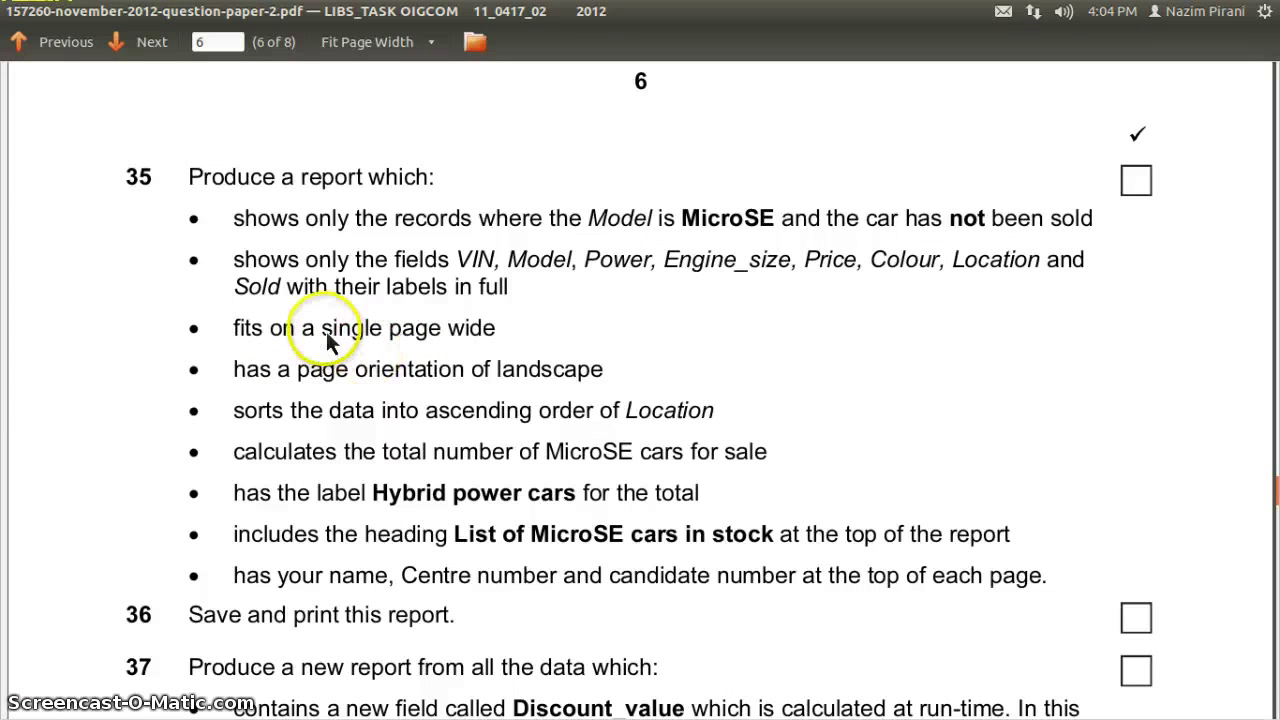
drag(327, 340, 497, 345)
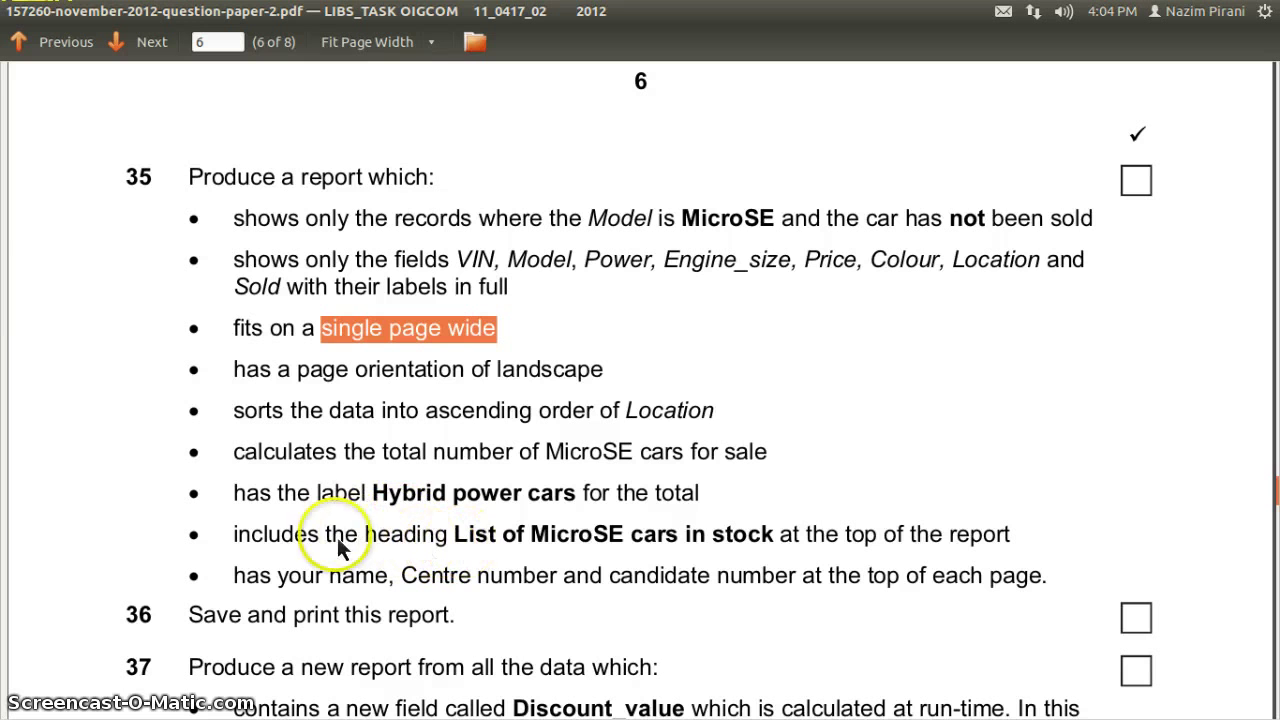
drag(392, 540, 878, 538)
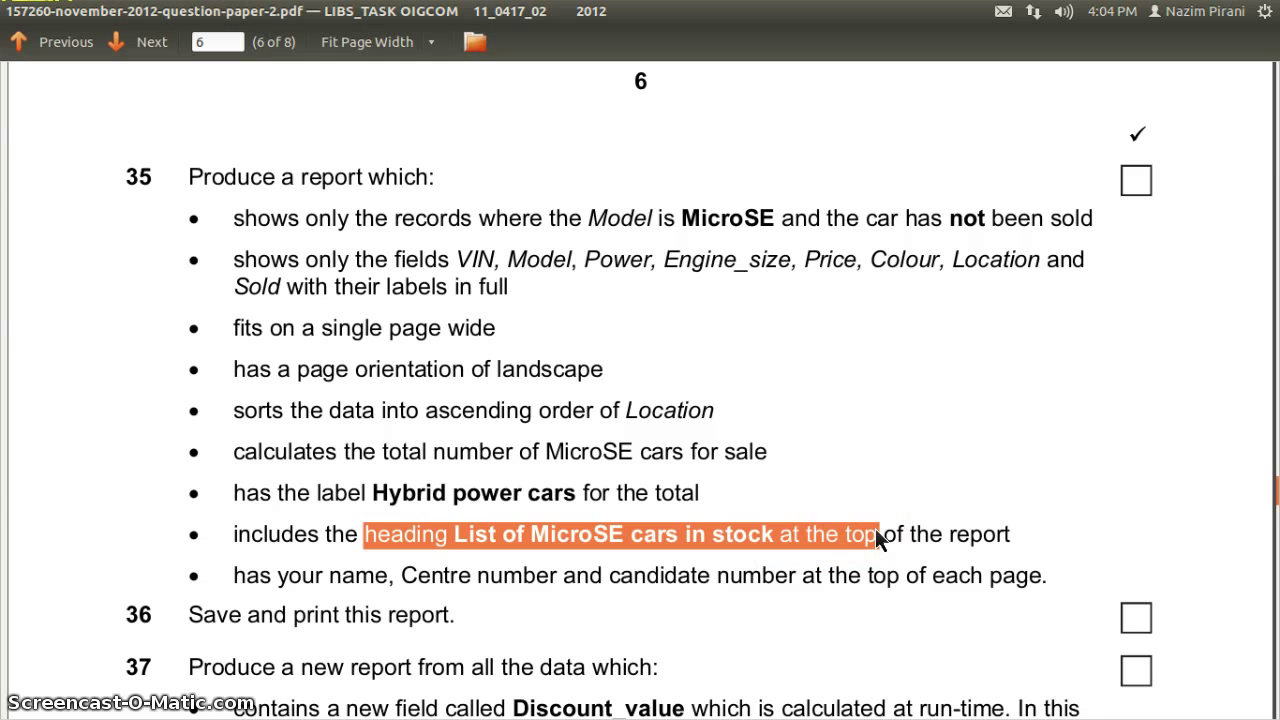
click(505, 553)
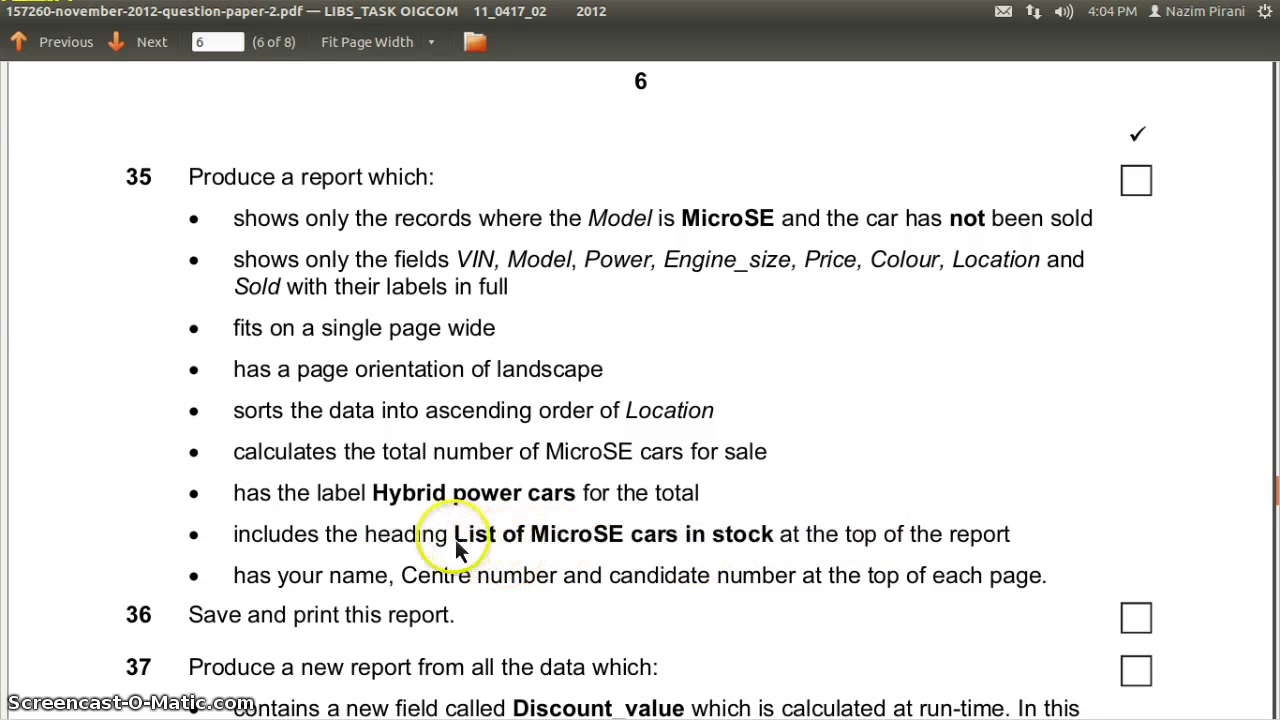
drag(457, 541, 764, 532)
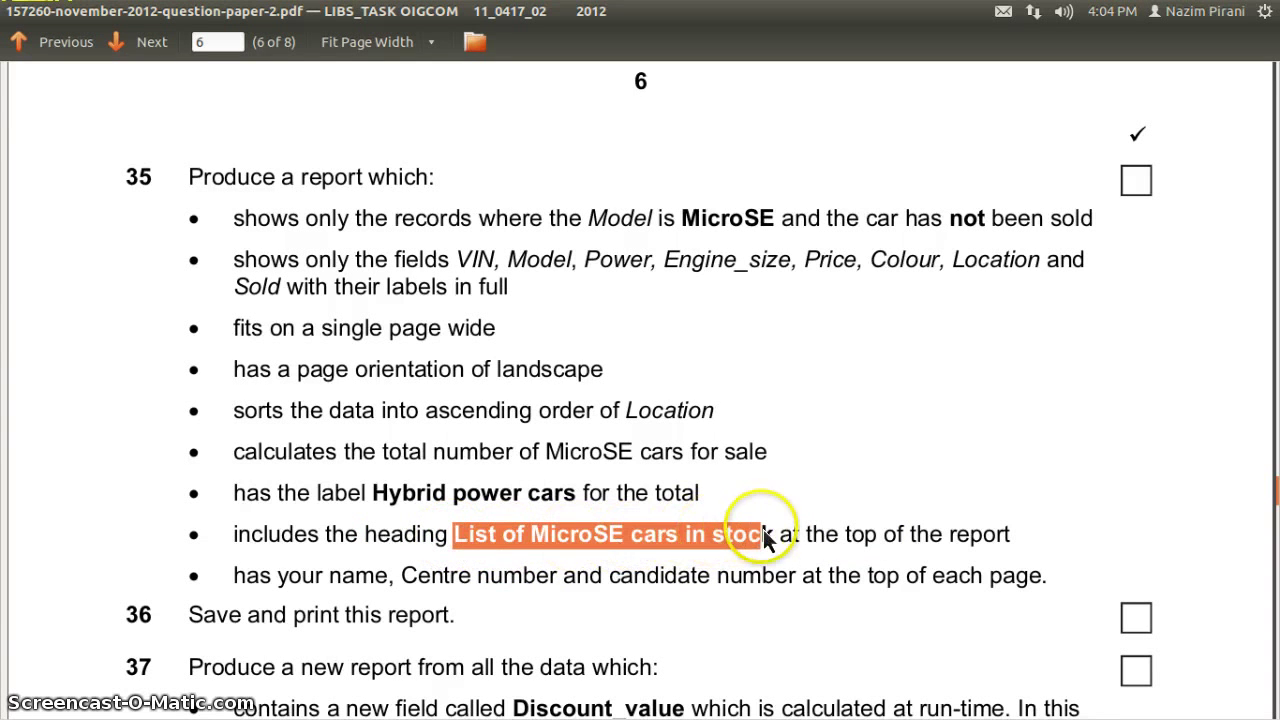
right_click(680, 535)
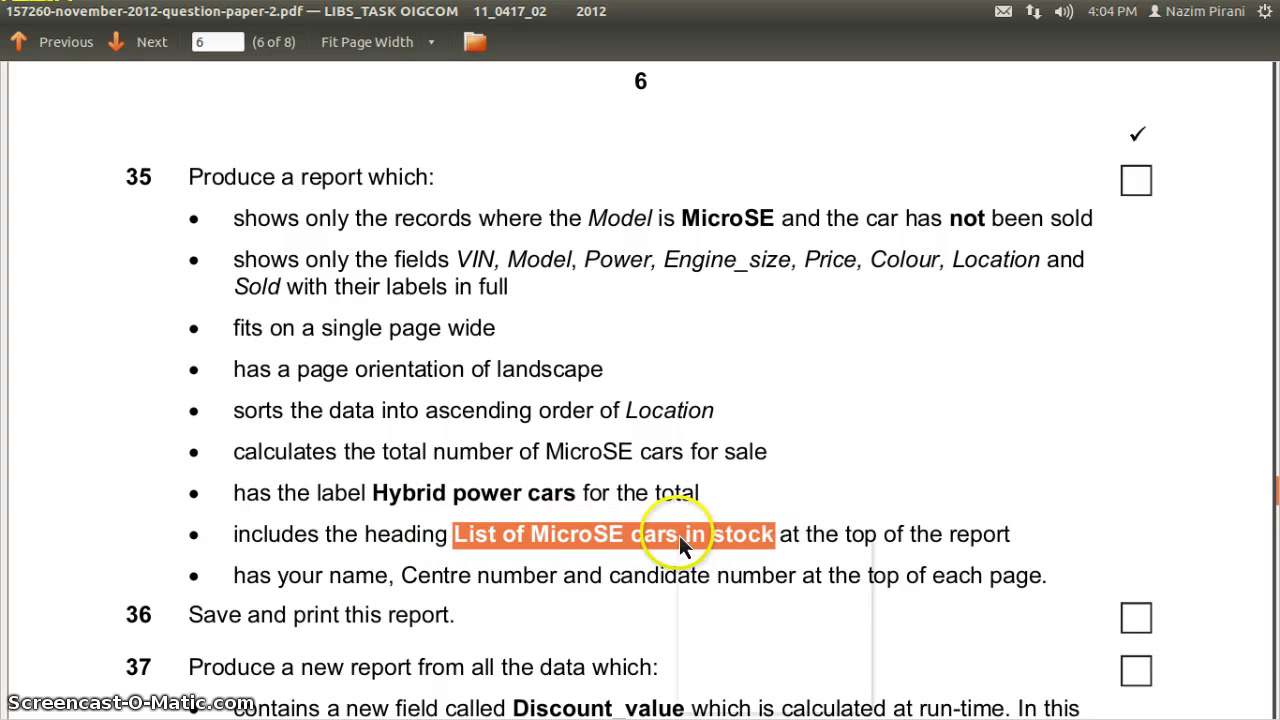
click(716, 645)
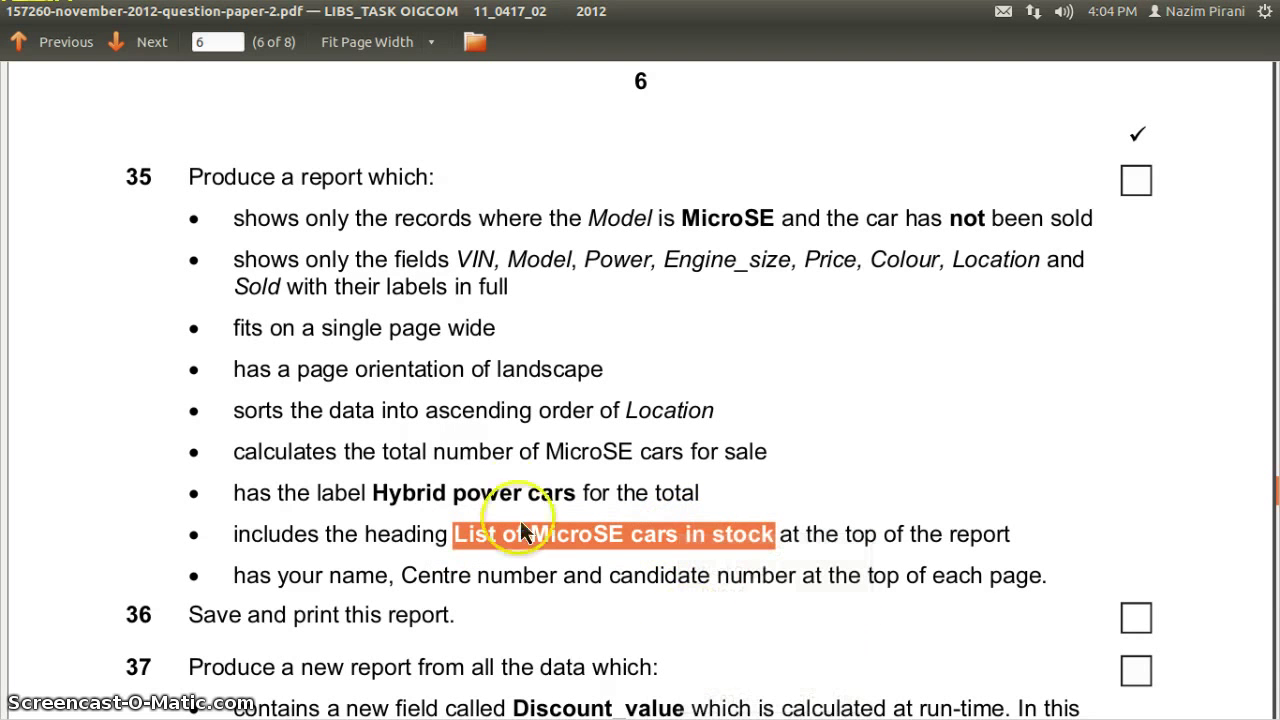
Switch back to the LibreOffice report design and draw a label field about 11.5 cm wide and 0.75 cm high in the report header.
mouse_move(30, 439)
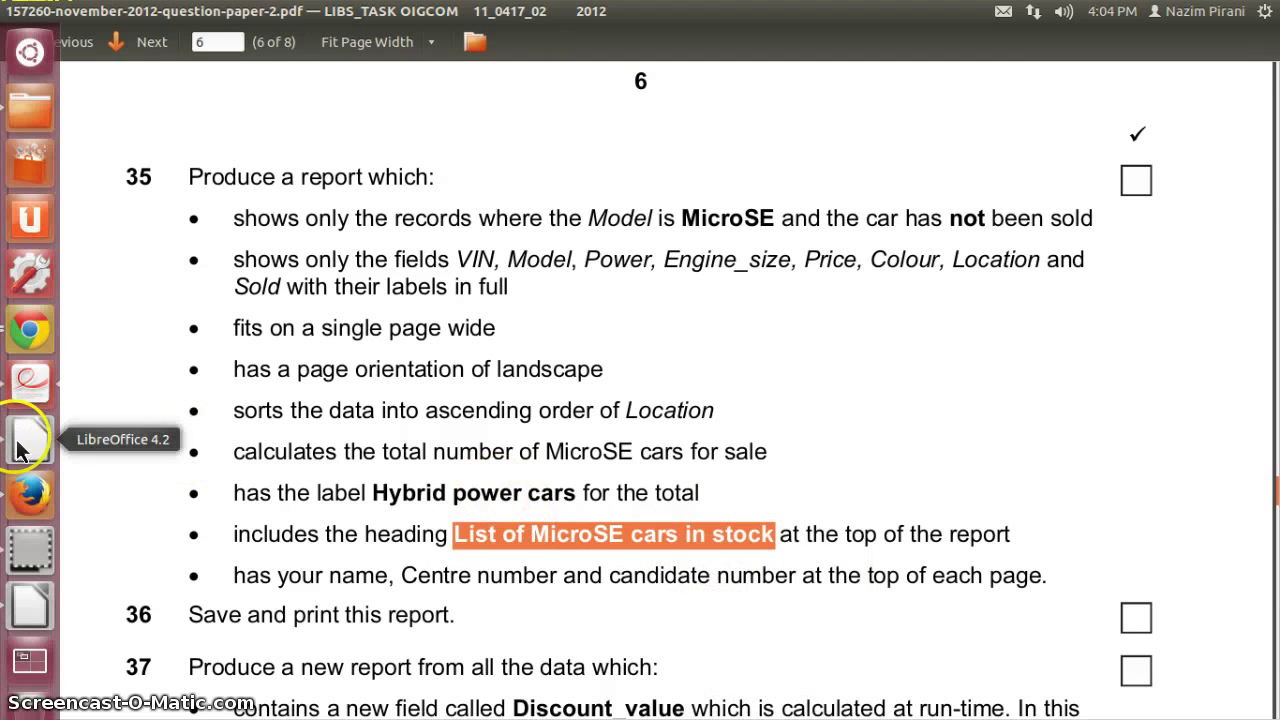
click(32, 605)
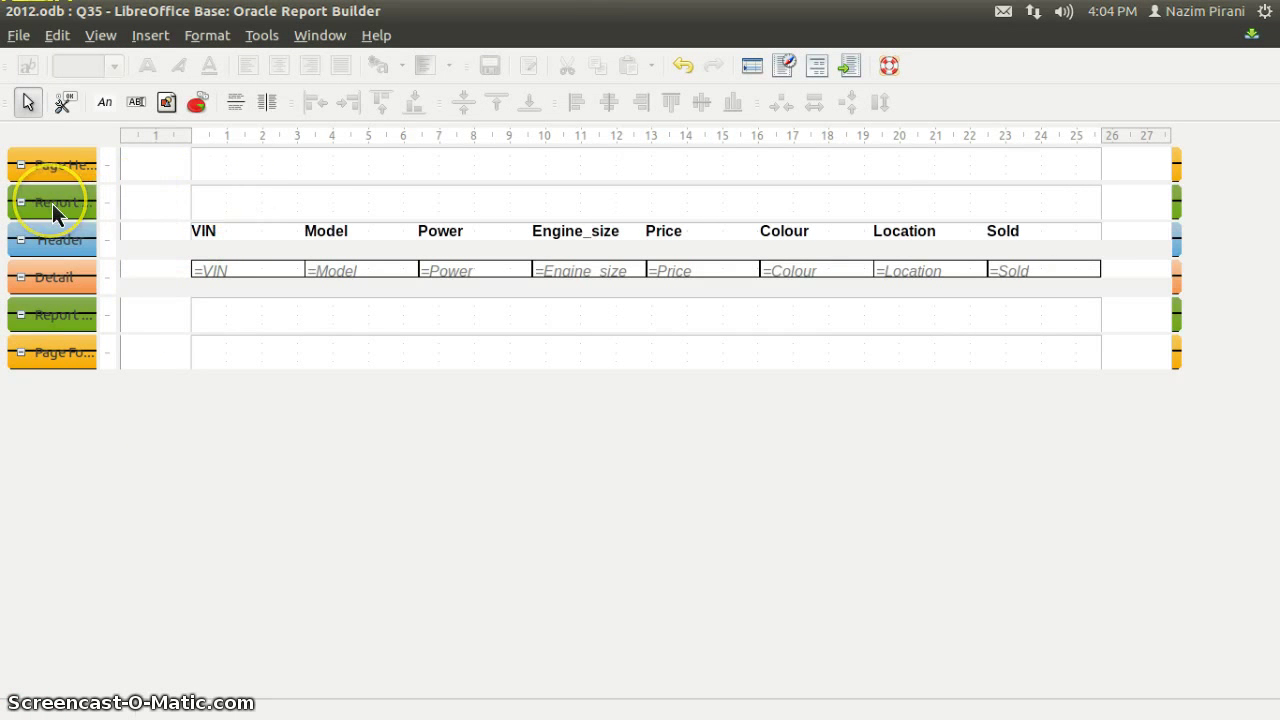
click(105, 104)
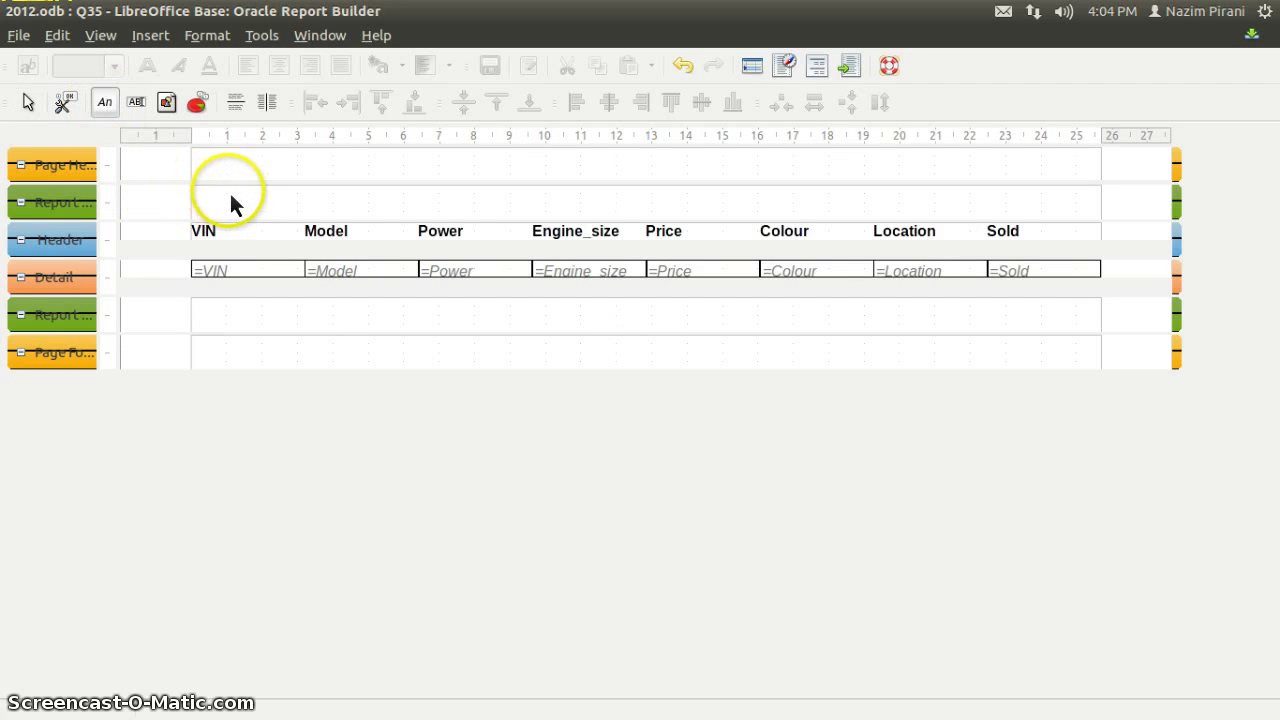
drag(228, 194, 637, 235)
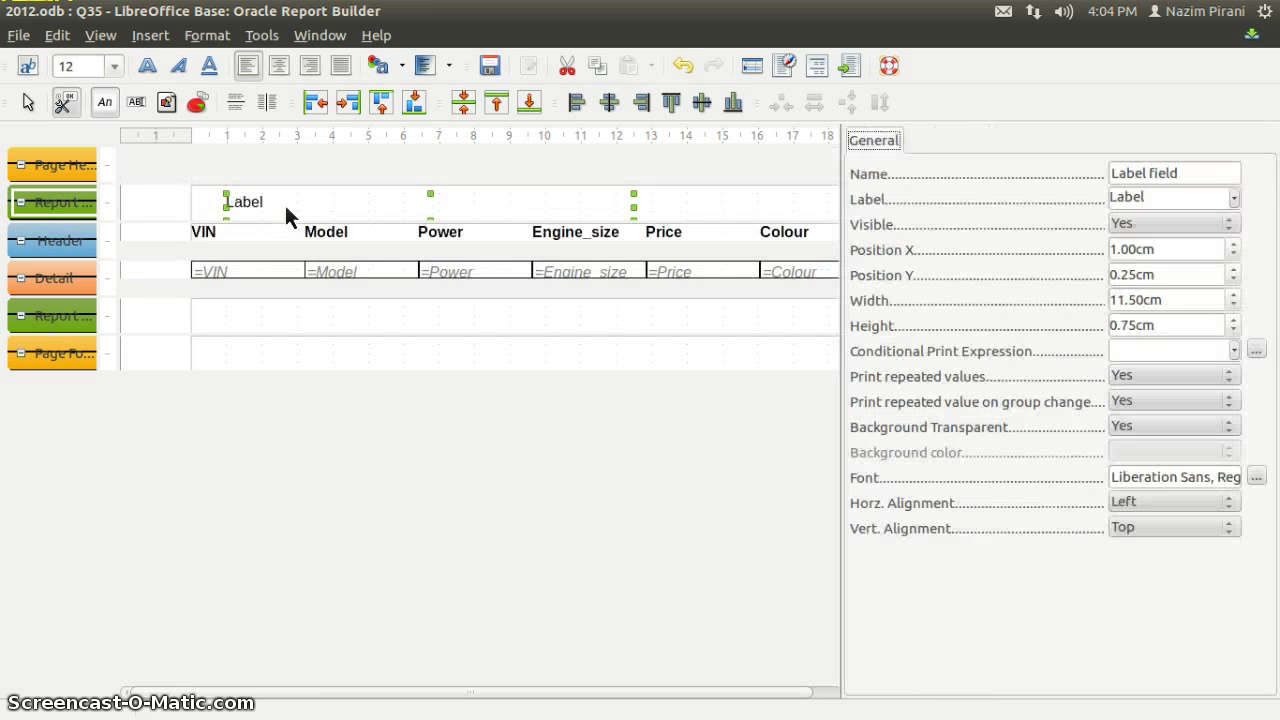
Open the new label field's properties and replace its label text with the copied heading "List of MicroSE cars in stock".
drag(329, 206, 476, 216)
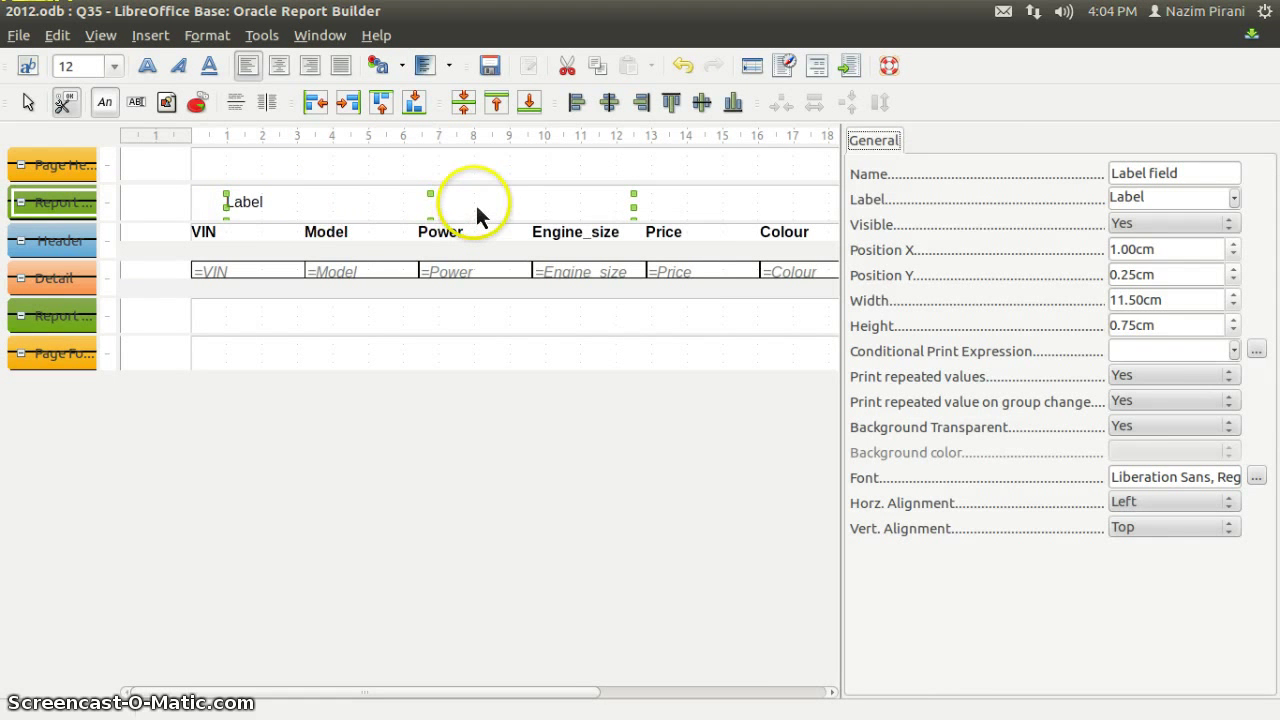
right_click(476, 216)
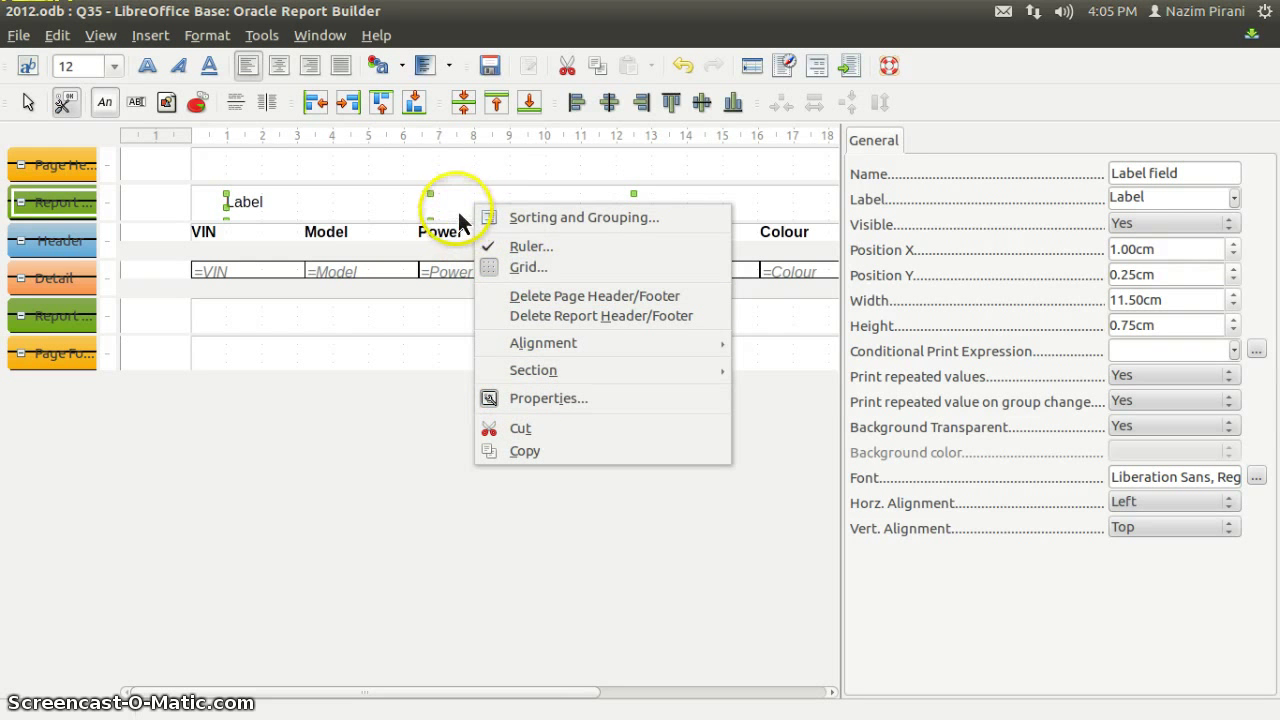
click(560, 396)
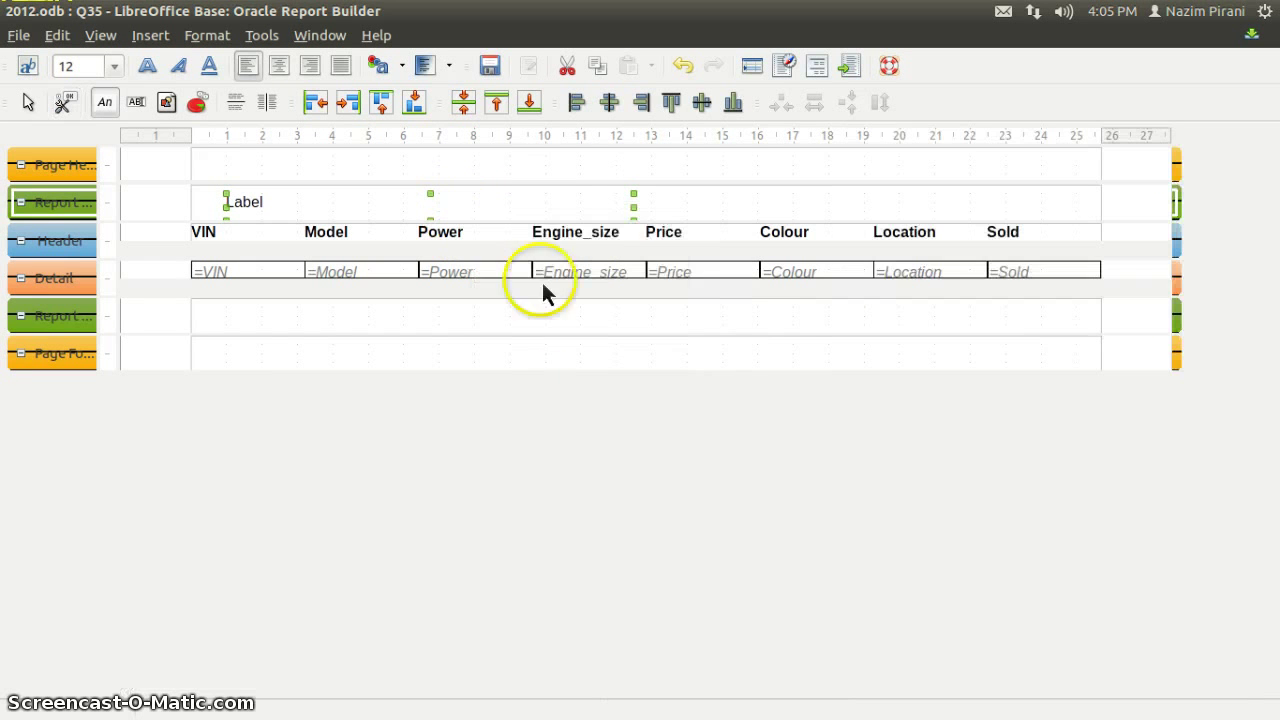
right_click(504, 210)
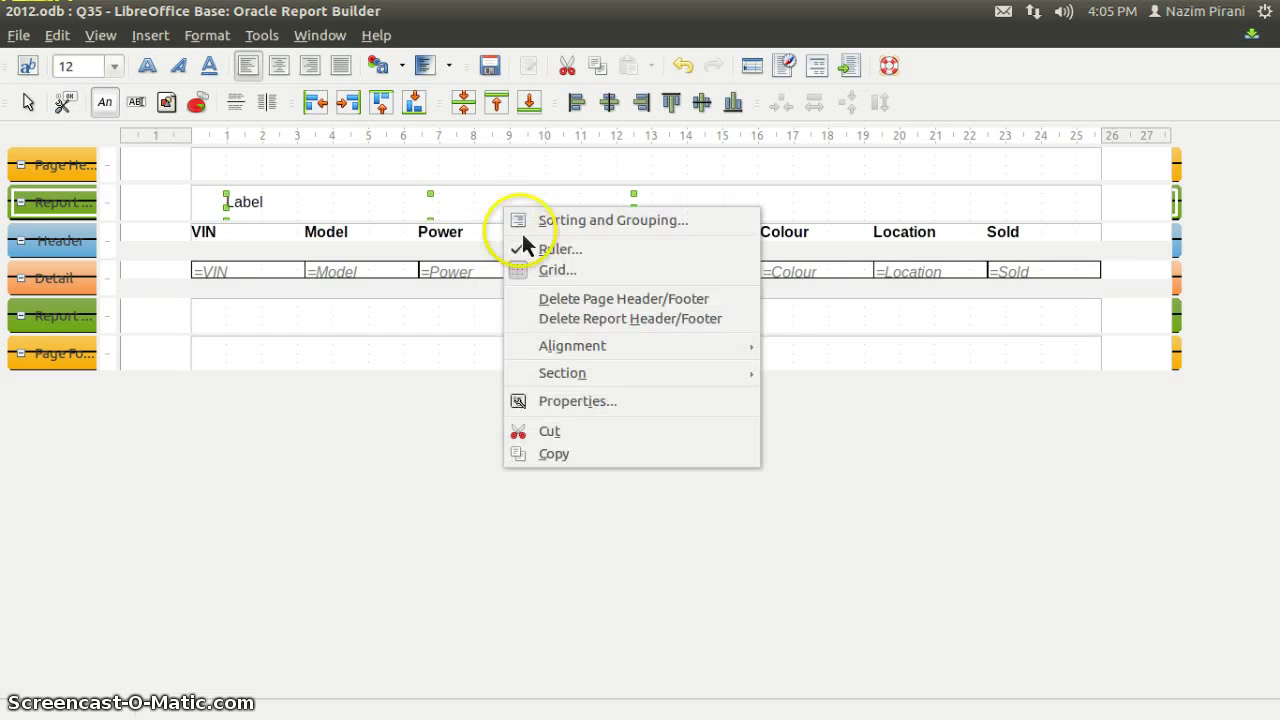
click(549, 403)
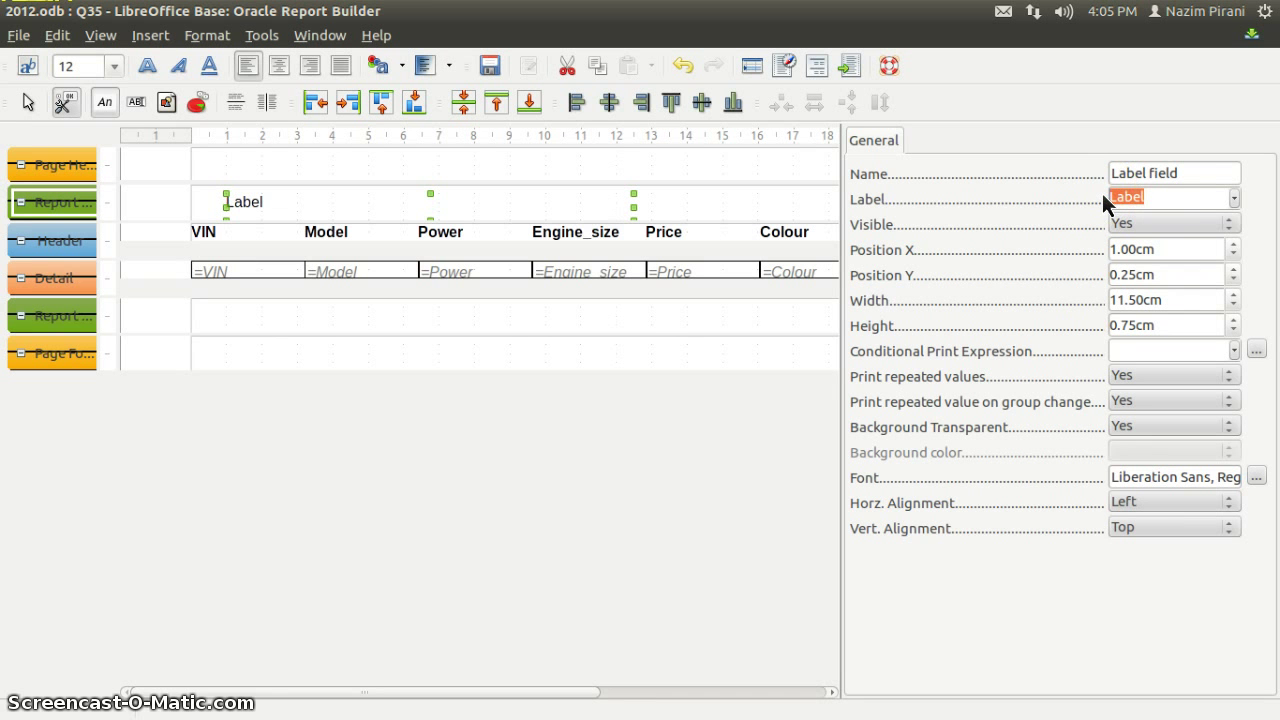
key(ctrl+v)
key(BackSpace)
key(Up)
key(Home)
click(1221, 201)
key(Tab)
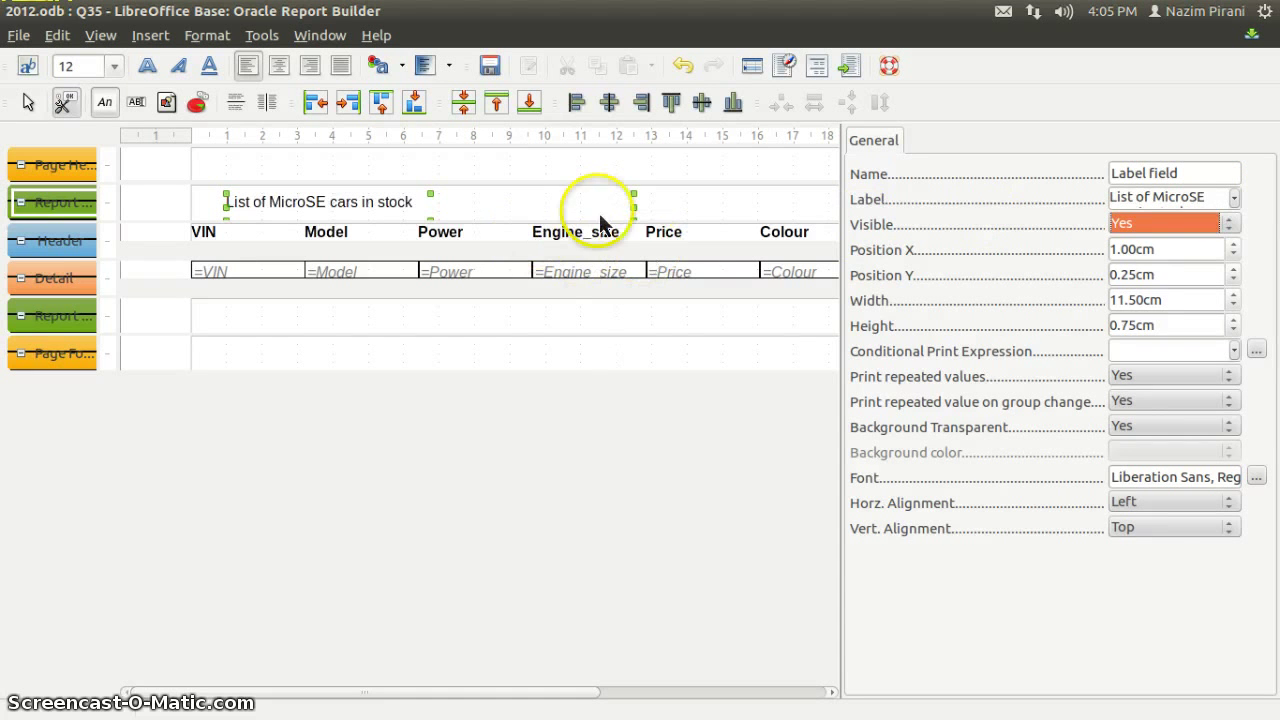
Narrow the heading label to about 5.75 cm and format its text as bold at 14 pt.
drag(638, 212, 430, 218)
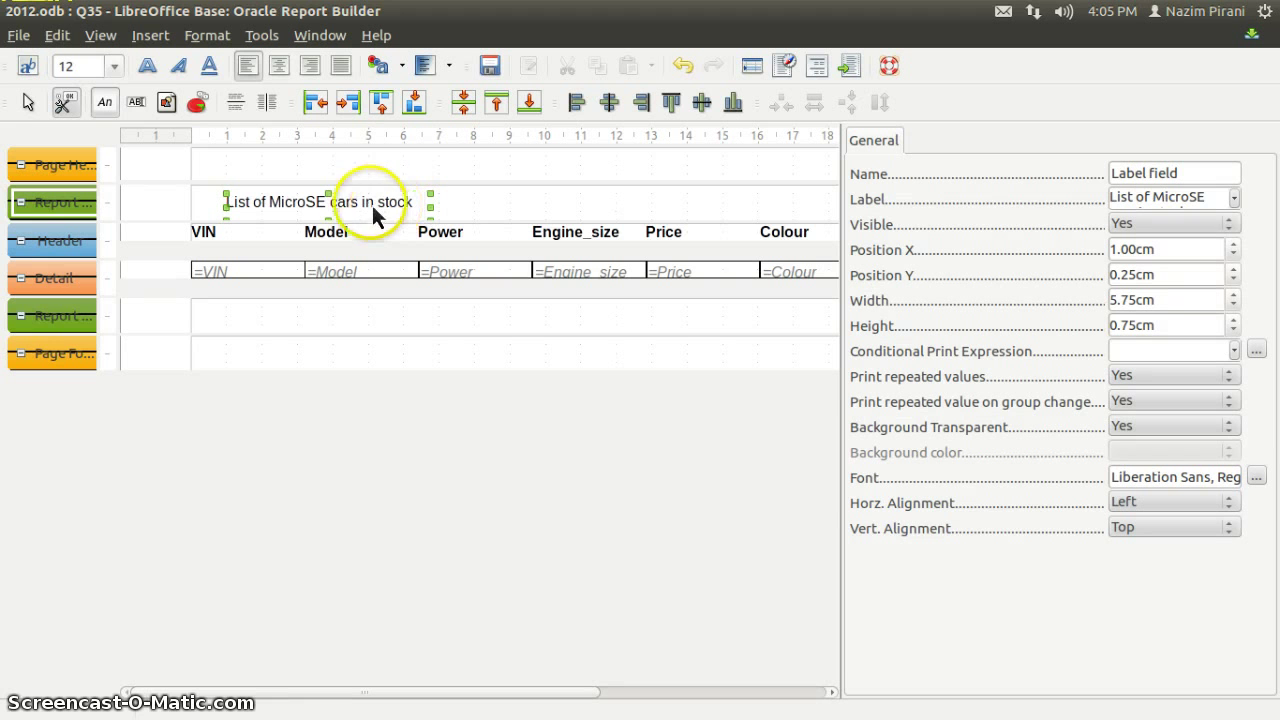
click(147, 67)
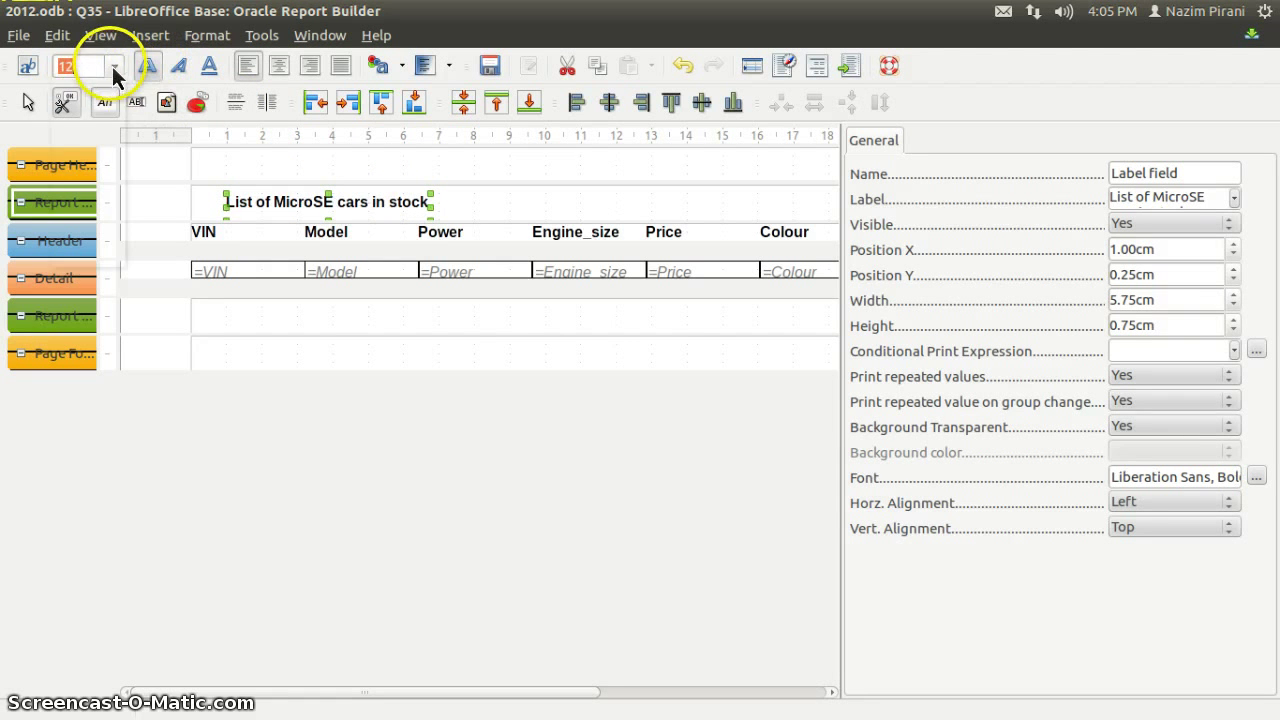
click(114, 66)
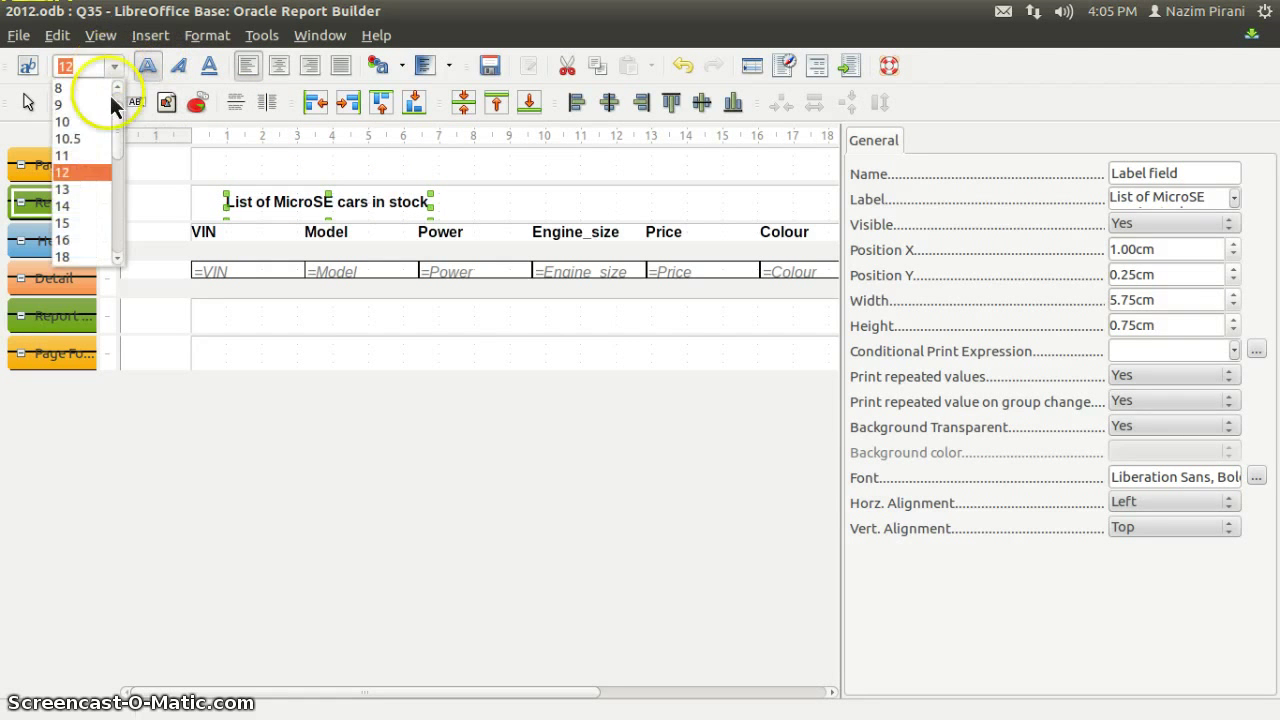
click(95, 206)
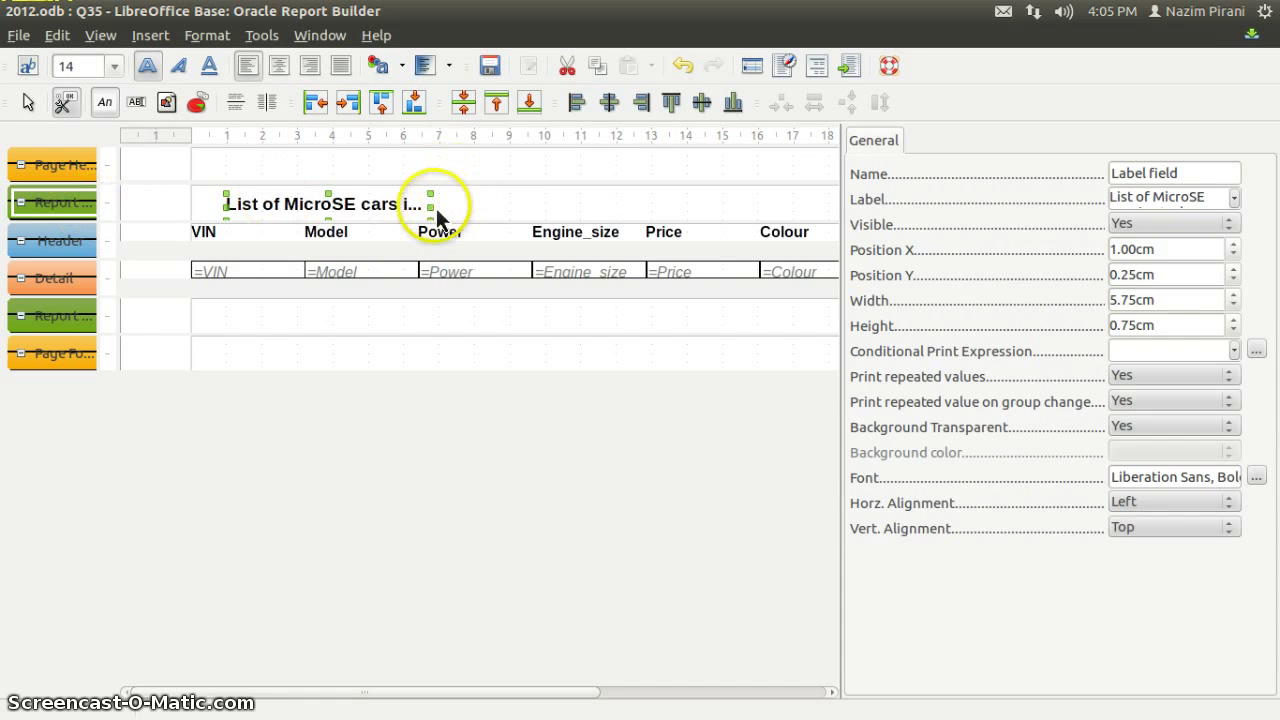
Widen the report heading label to about 7.75 cm and save the report.
drag(434, 220, 500, 212)
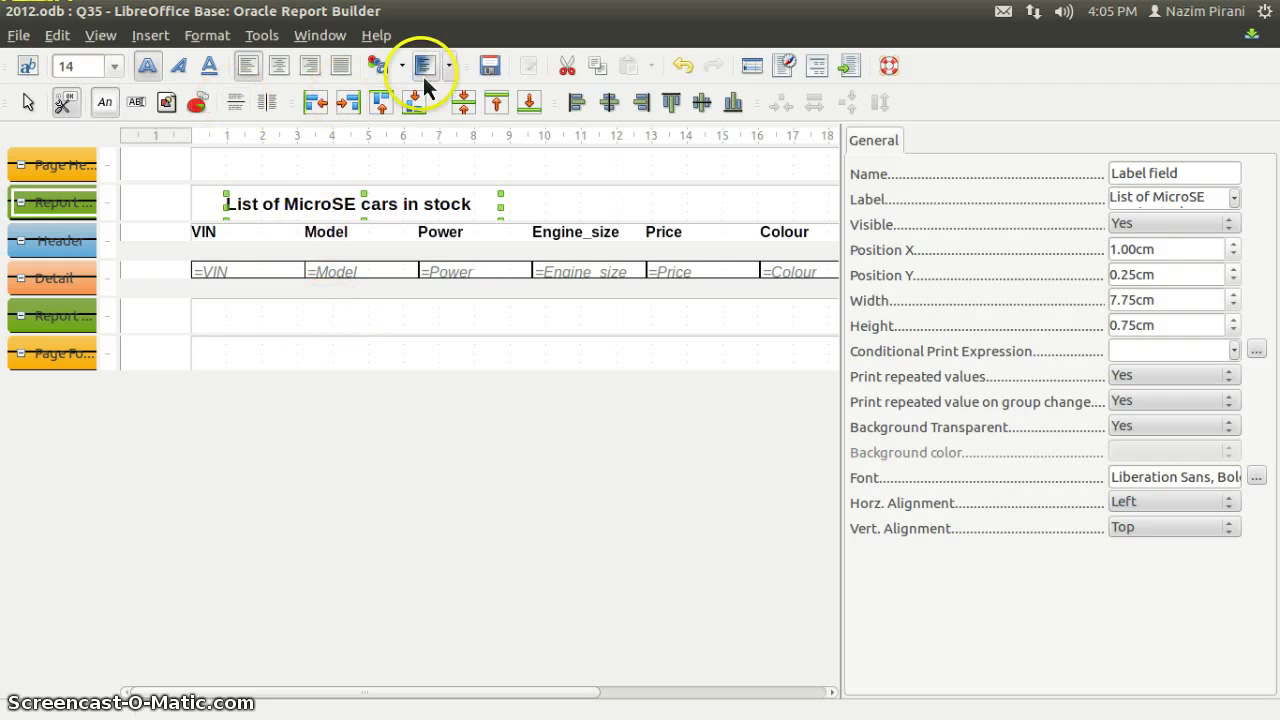
click(496, 74)
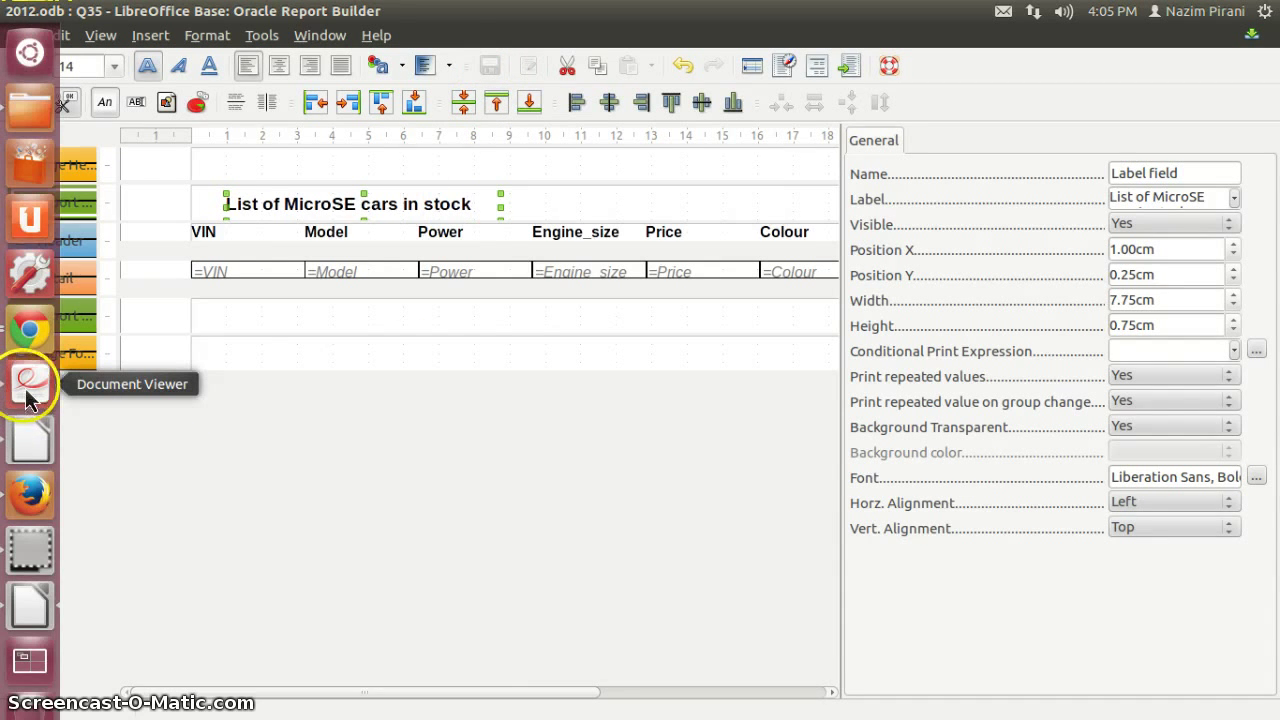
Switch to the question paper PDF and read question 35's requirement for candidate details at the top of each page.
click(28, 394)
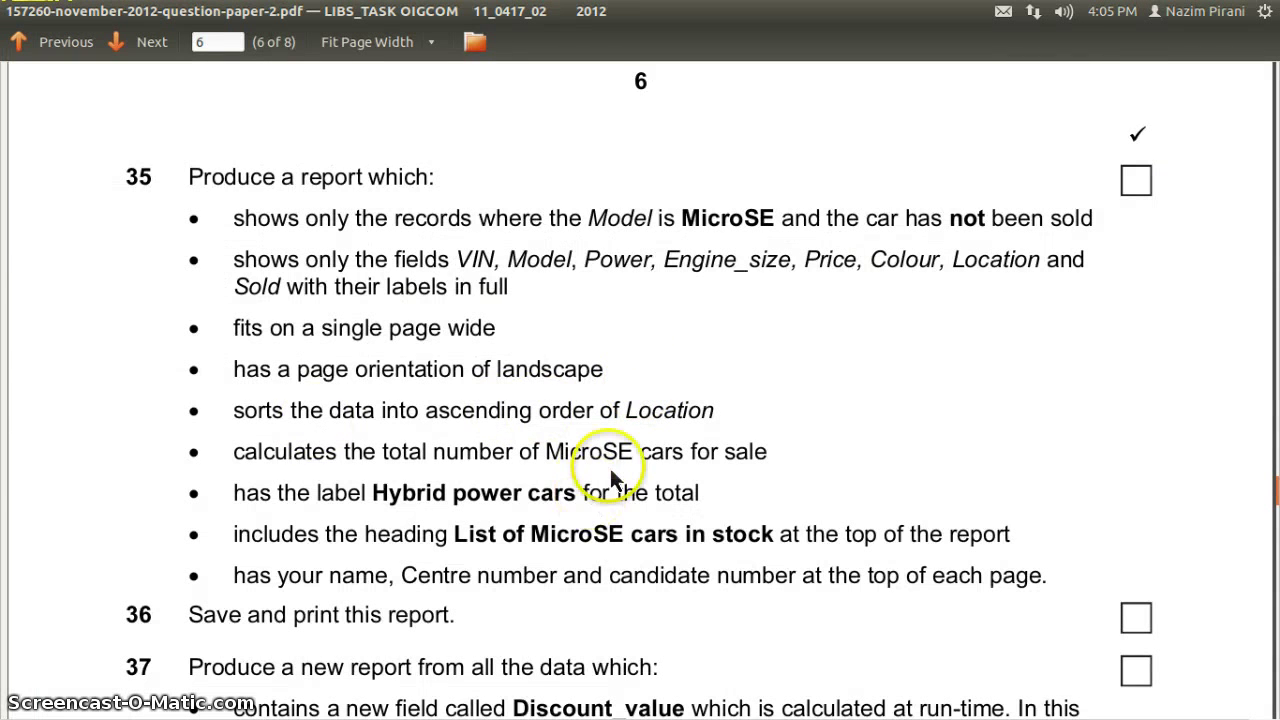
scroll(600, 470, down, 2)
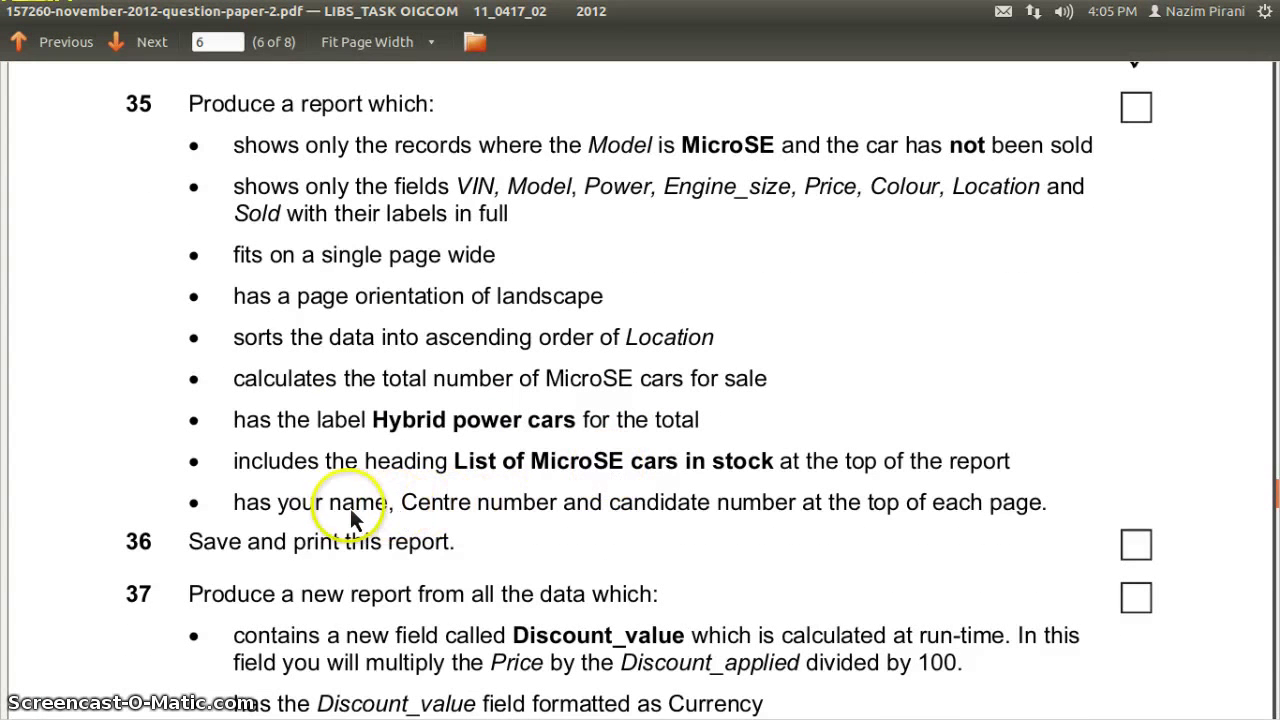
drag(331, 512, 1022, 520)
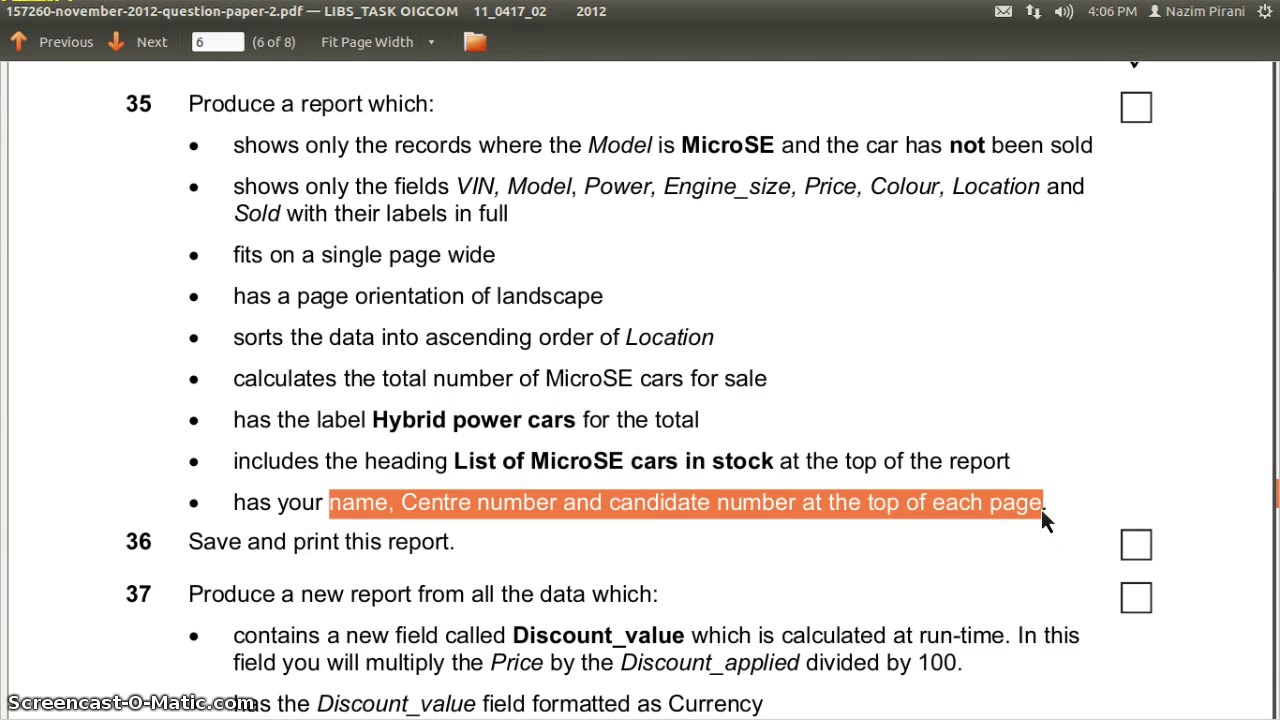
mouse_move(30, 384)
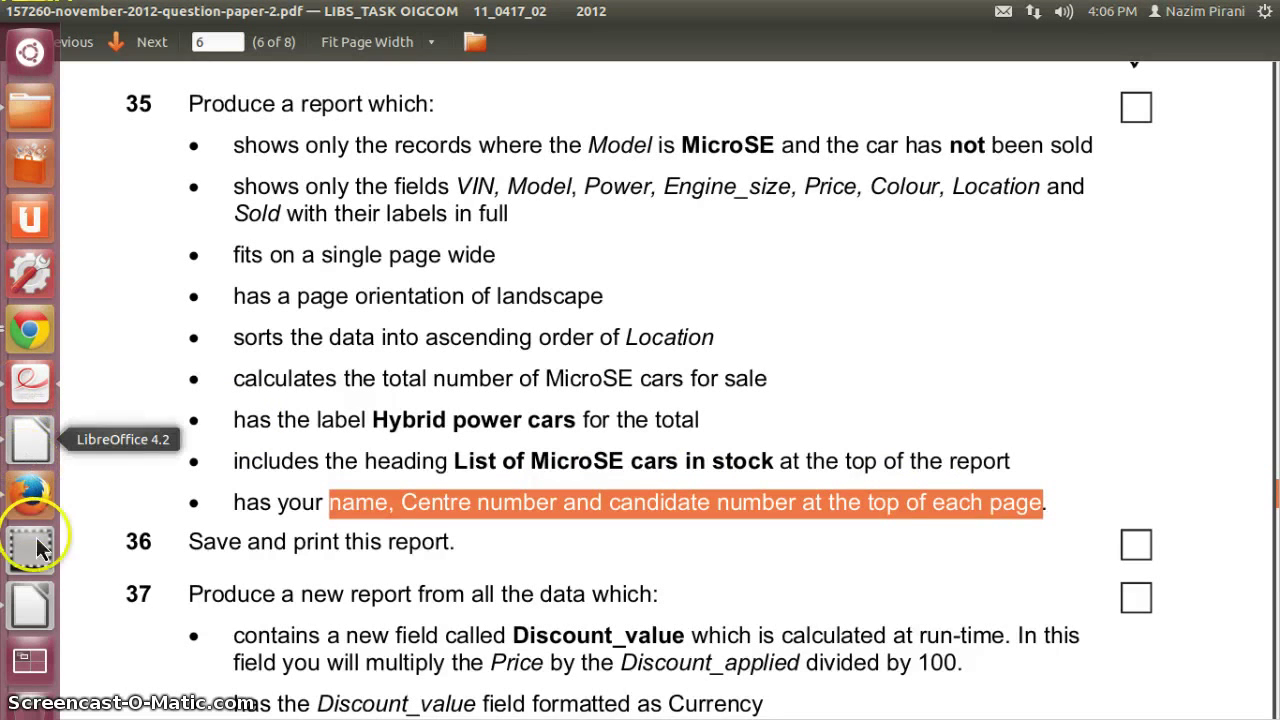
Switch back to the LibreOffice report design and add a page header label about 6.75 cm wide and 0.5 cm high reading "Name : XYZ".
click(30, 605)
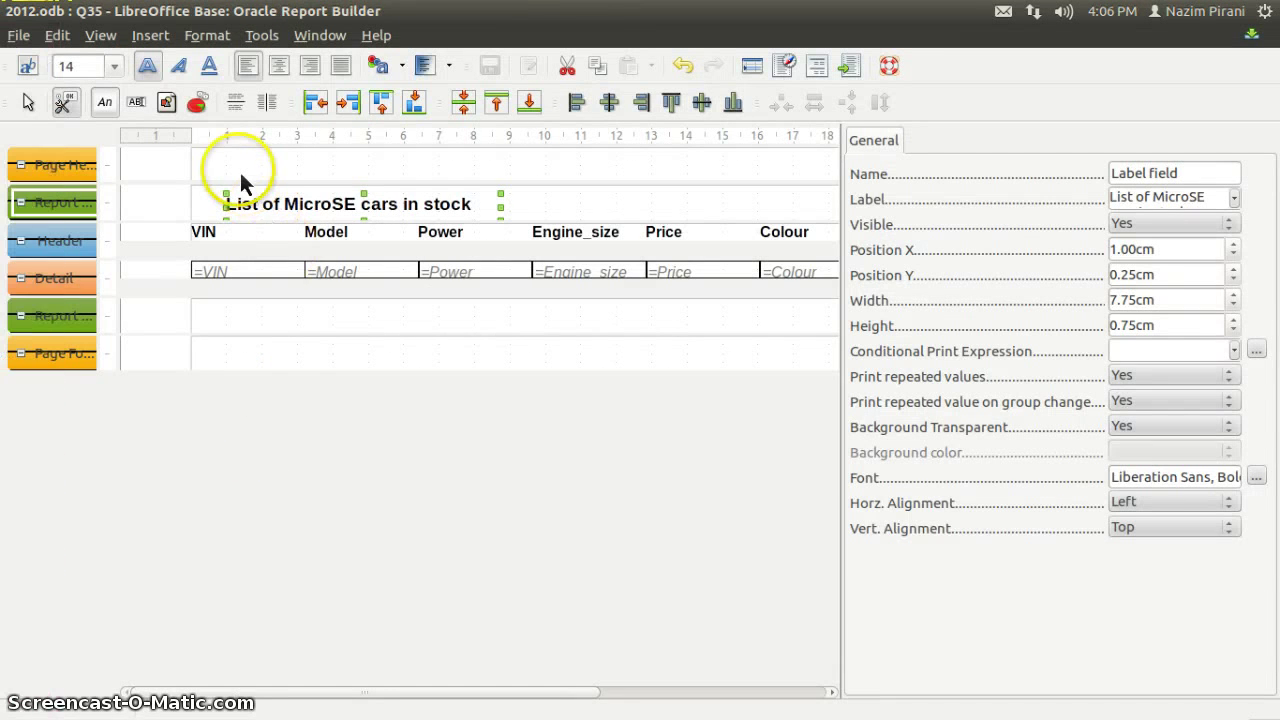
drag(235, 157, 473, 180)
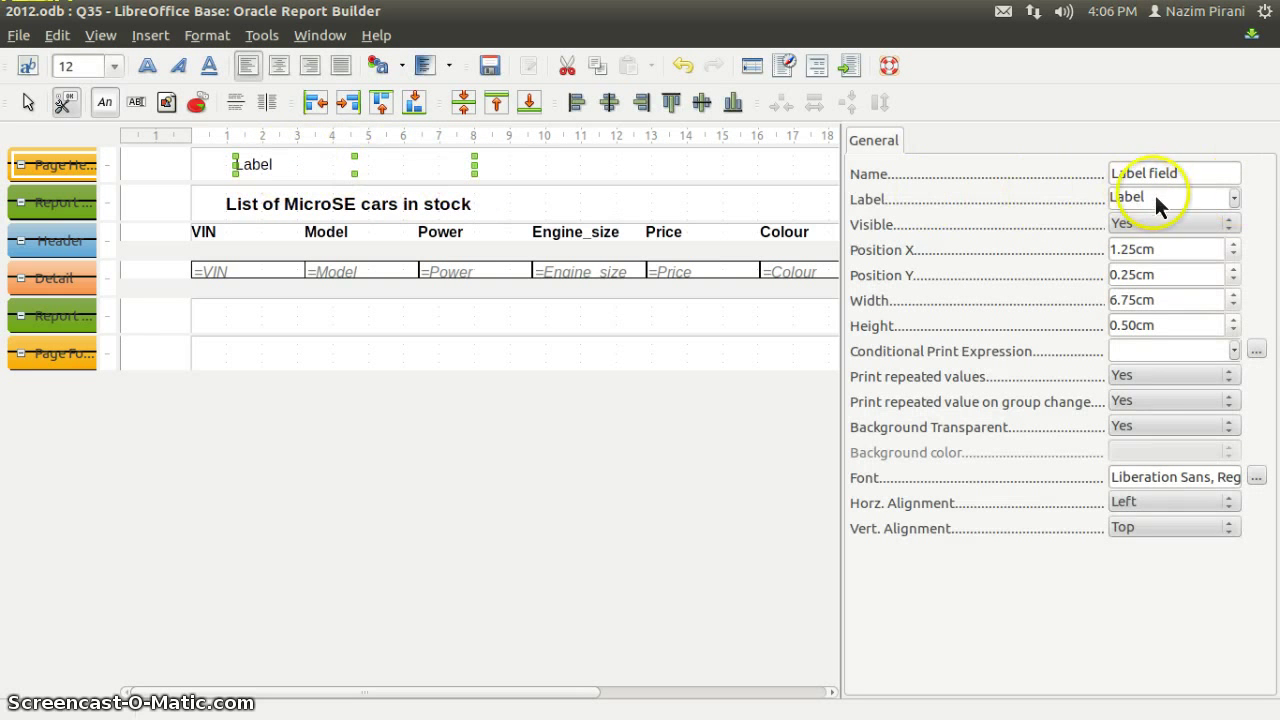
key(BackSpace)
key(BackSpace)
key(BackSpace)
key(BackSpace)
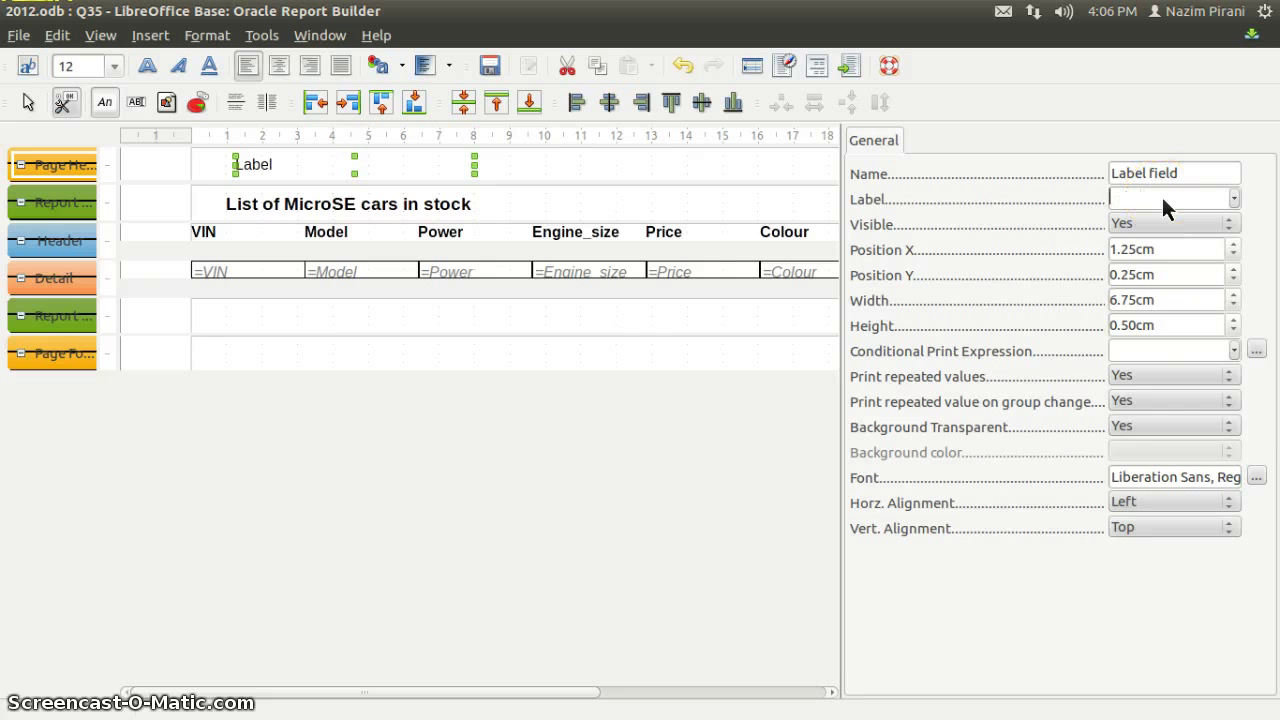
text(Name : XYZ)
key(Tab)
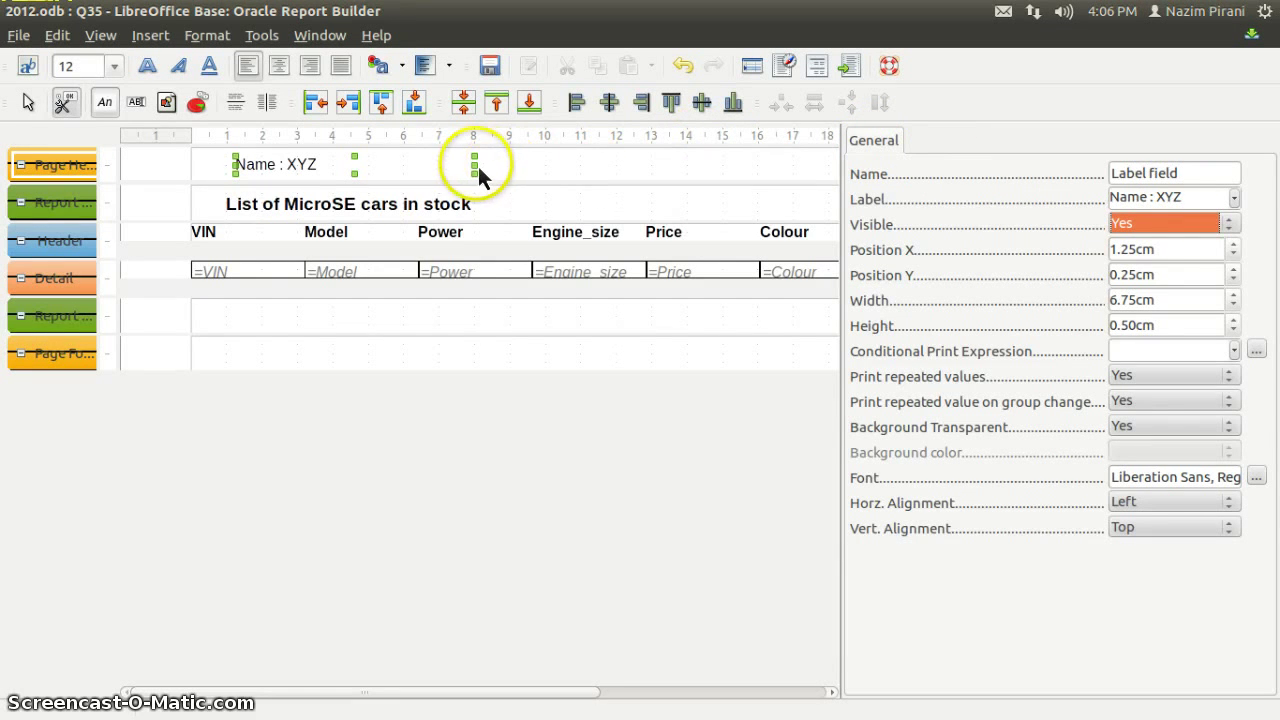
Narrow the name label in the page header to about 2.75 cm and make its text bold.
drag(477, 167, 334, 168)
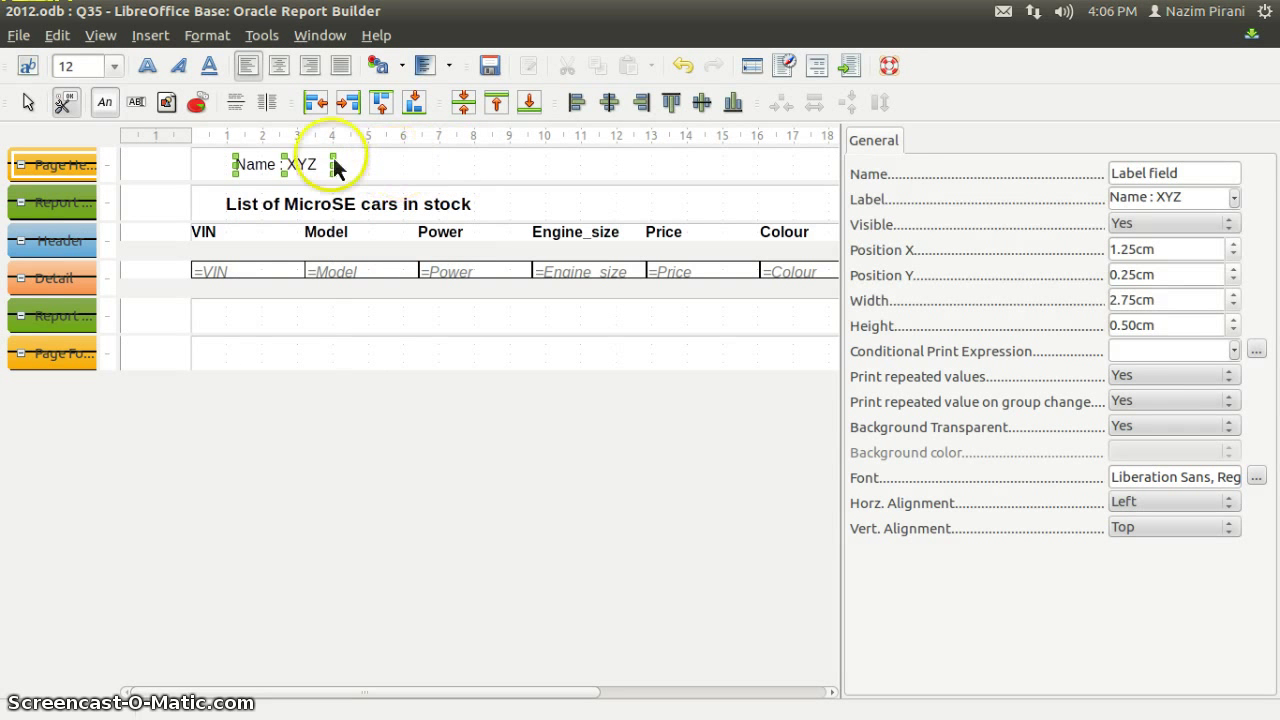
click(147, 66)
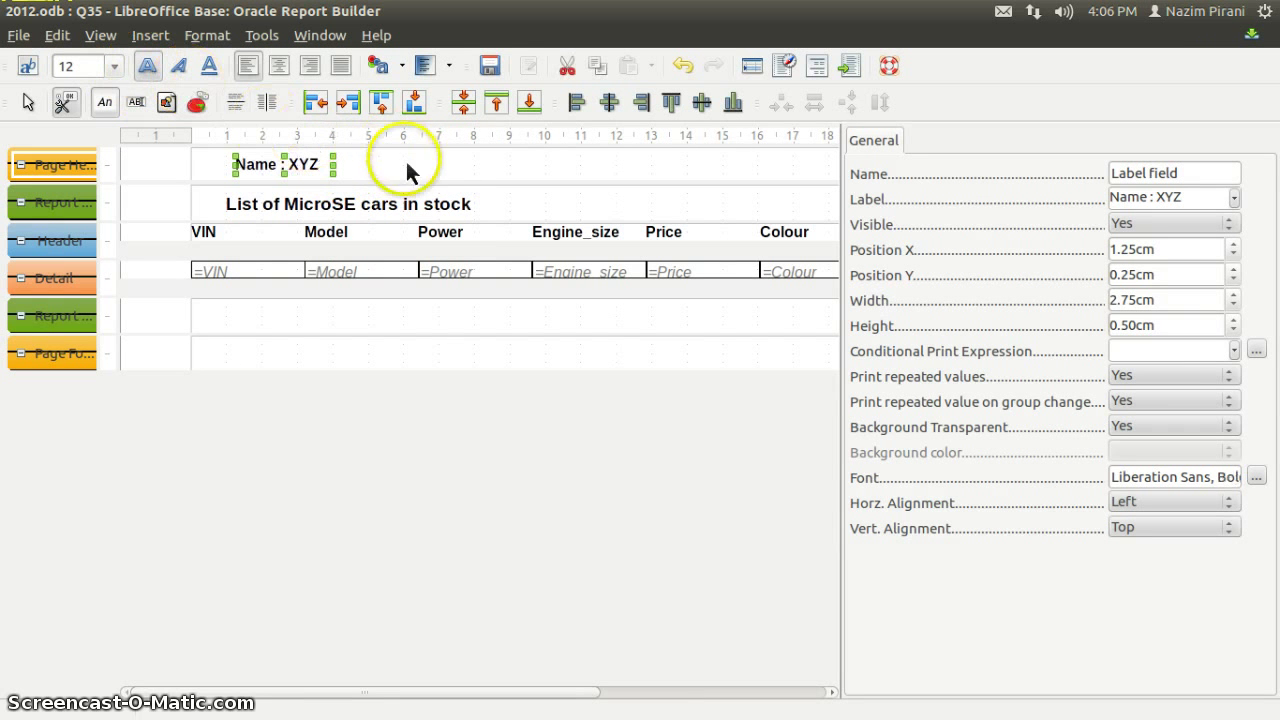